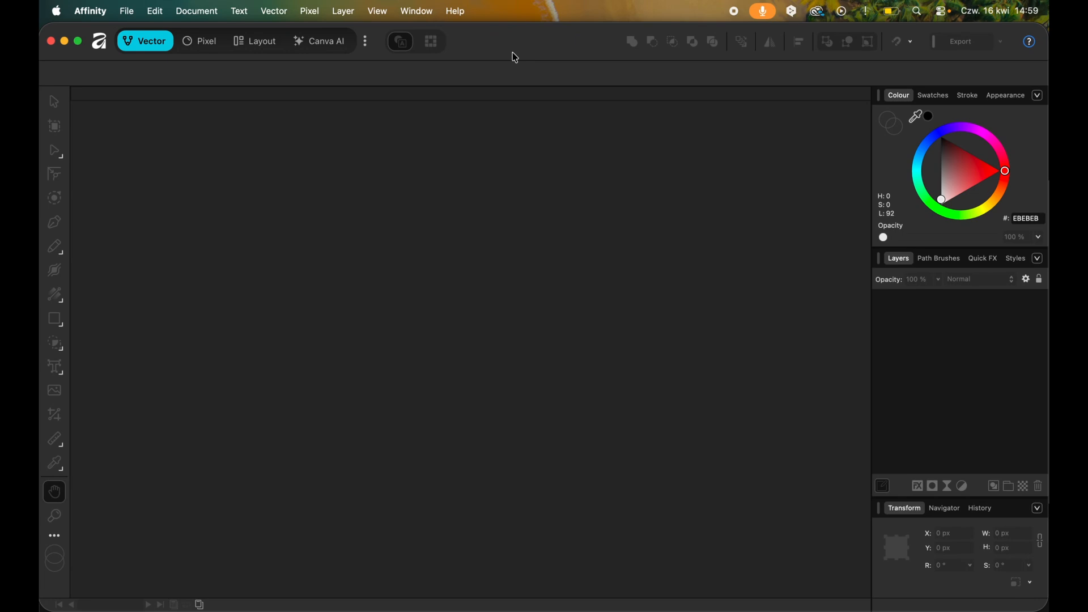
Open 67 pic.jpeg from the logo folder in Affinity and develop the image with the Default preset.
click(96, 605)
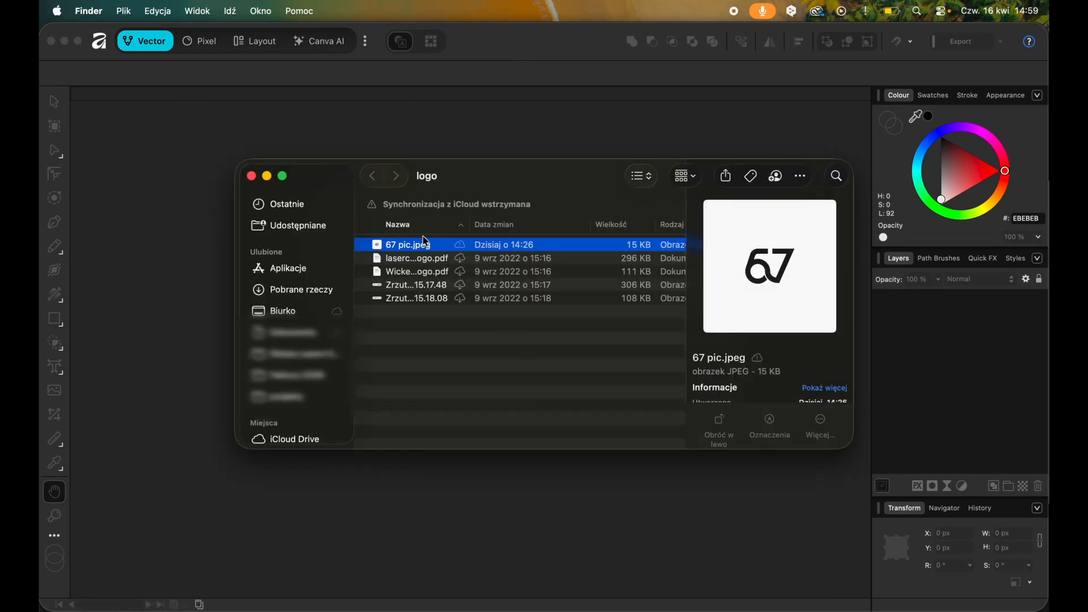
drag(423, 246, 157, 257)
click(562, 53)
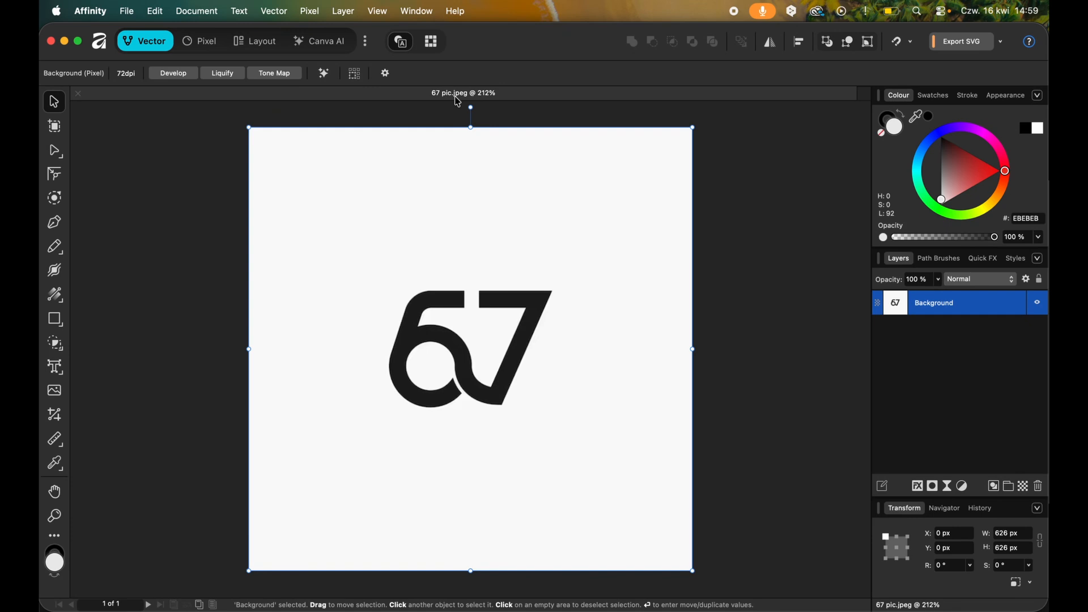
click(174, 72)
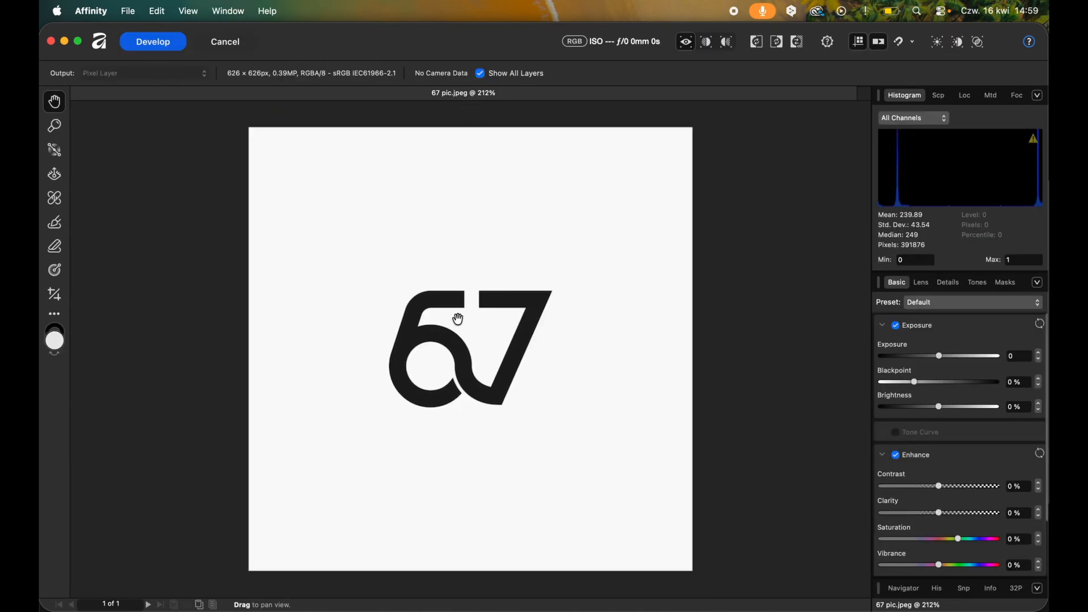
click(150, 41)
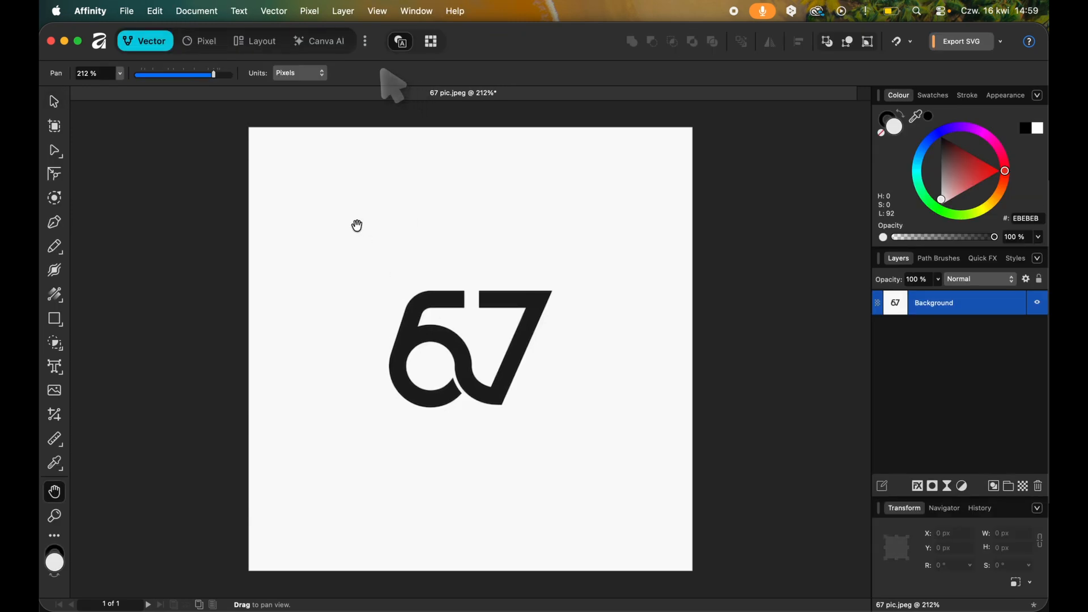
Start an Image Trace of the 67 logo and compare the traced version with the original in split view.
click(275, 13)
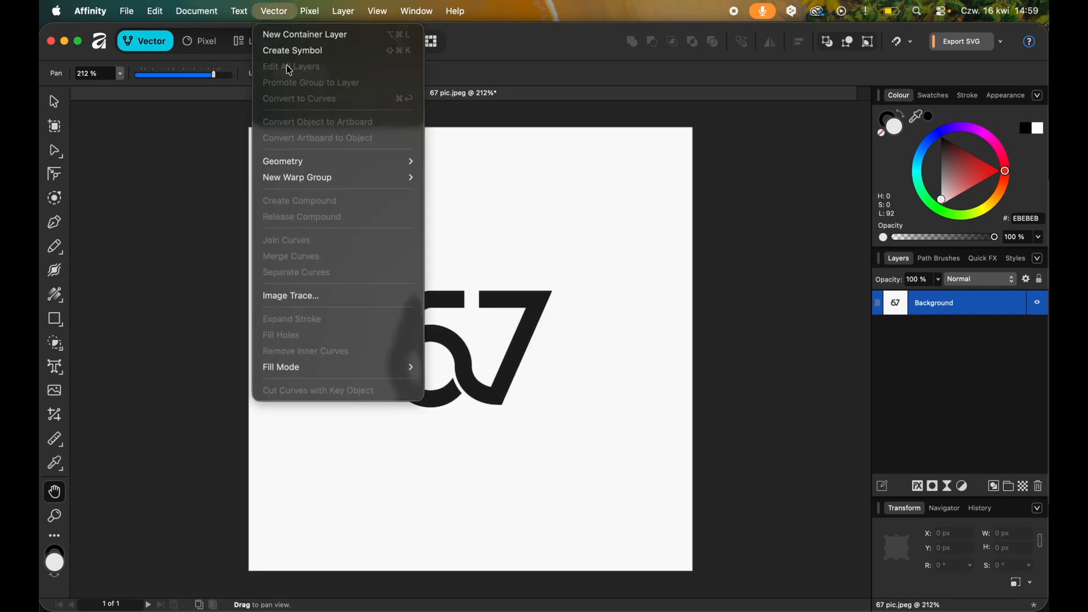
click(307, 297)
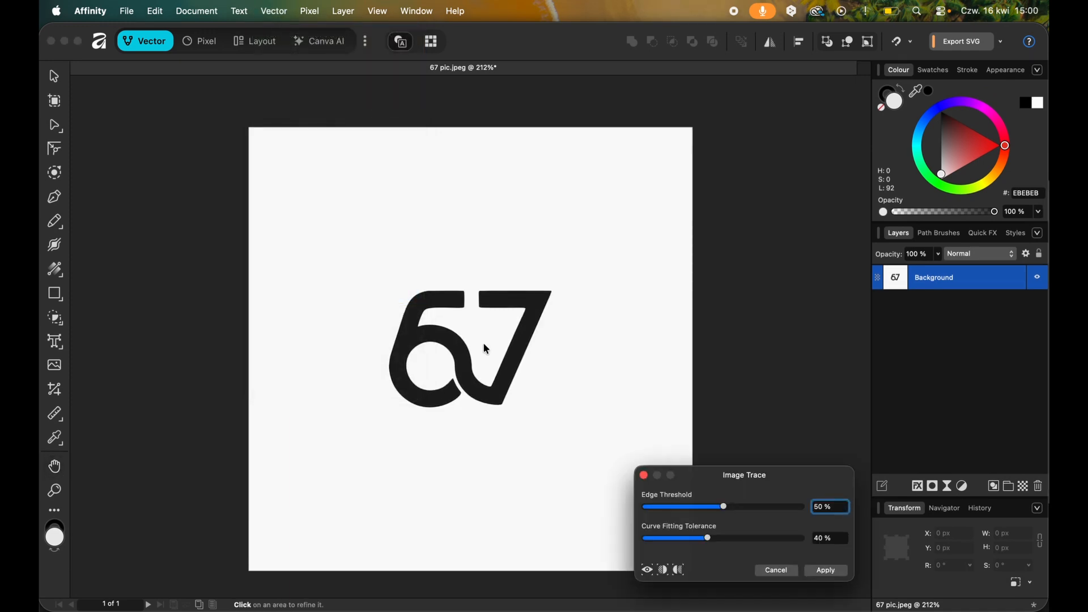
scroll(483, 343, up, 5)
scroll(411, 363, up, 2)
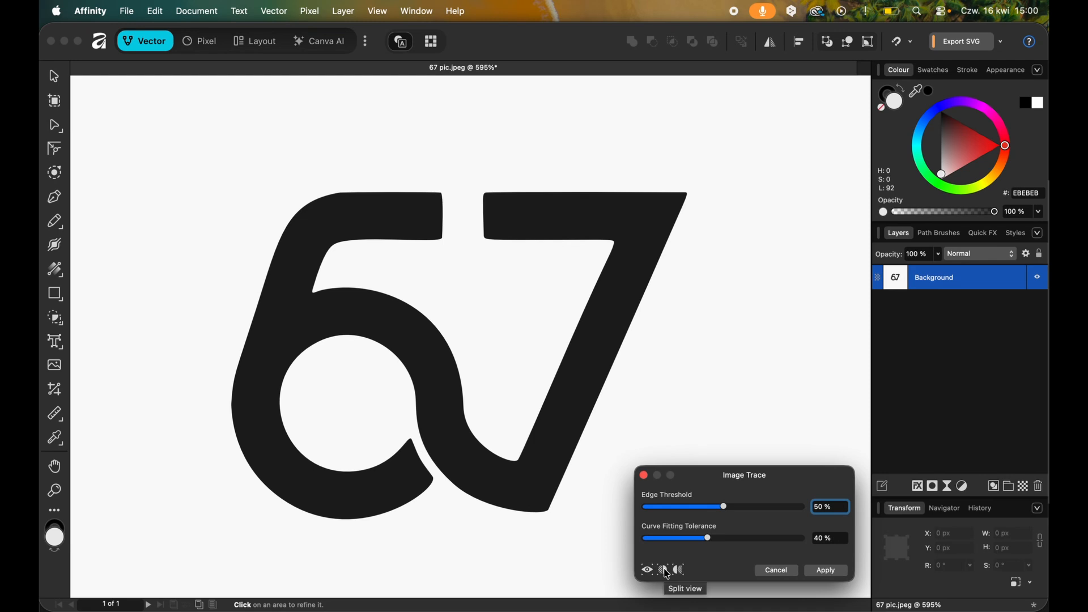
click(668, 573)
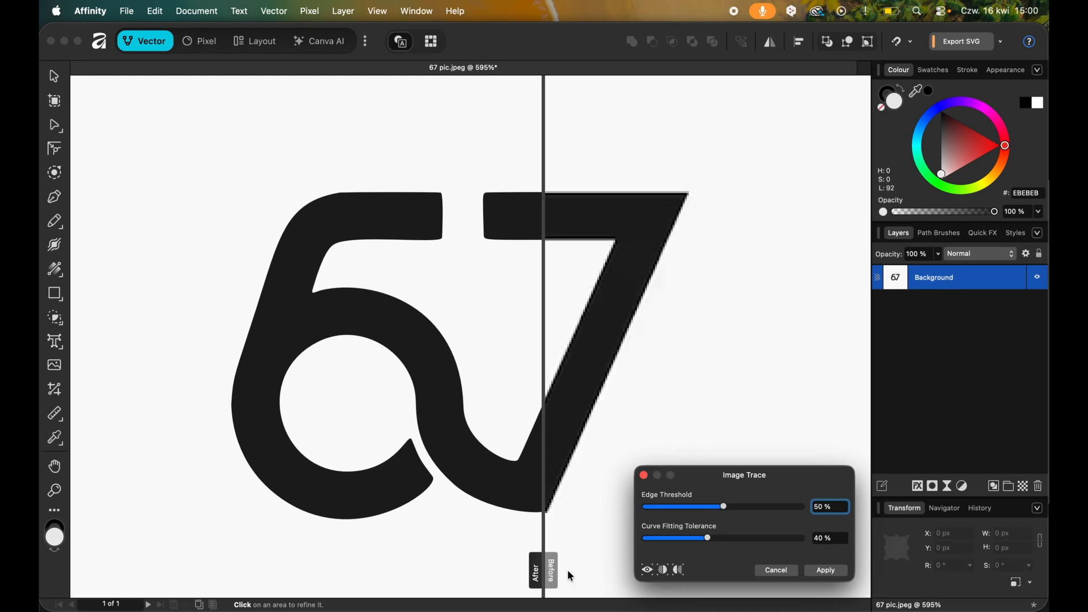
click(545, 574)
drag(545, 574, 507, 571)
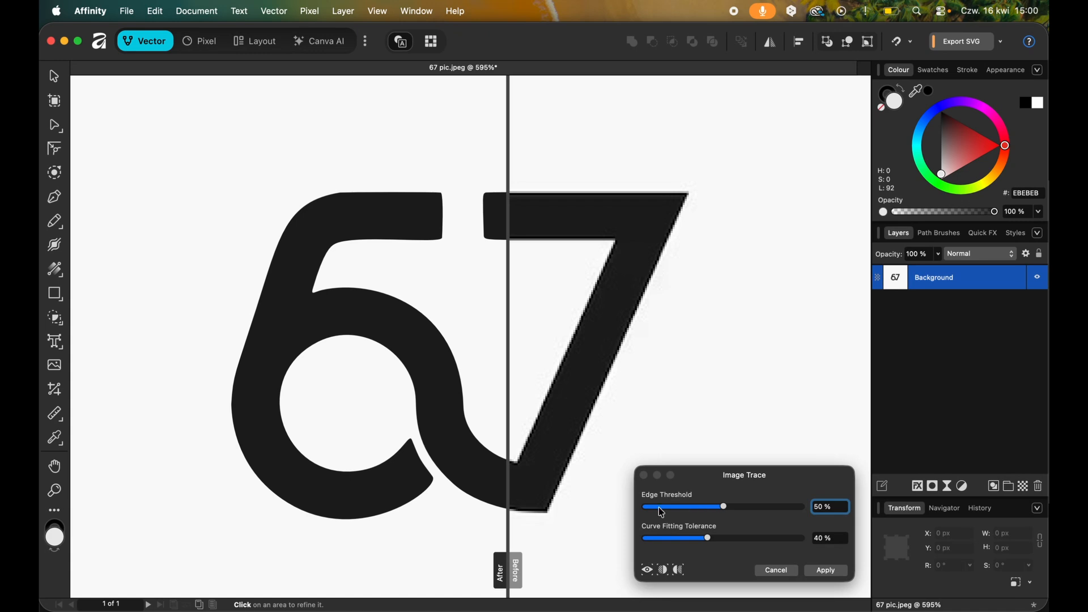
mouse_move(508, 572)
mouse_down()
mouse_move(476, 573)
mouse_move(533, 571)
mouse_up()
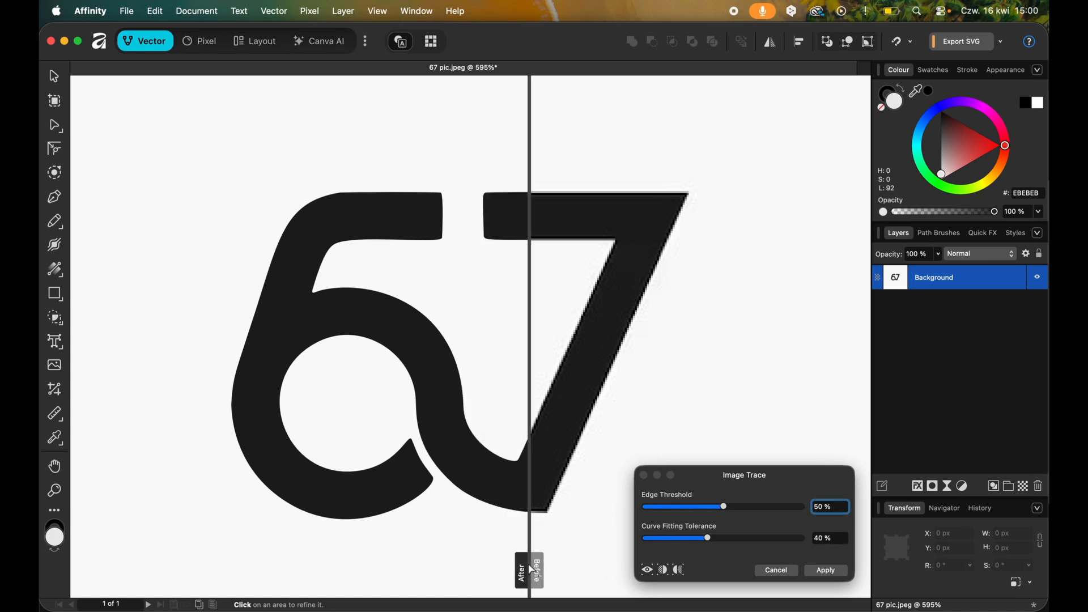
Try the trace's Edge Threshold at 0 %, set it to 100 %, and set Curve Fitting Tolerance to 0 %.
drag(724, 508, 612, 510)
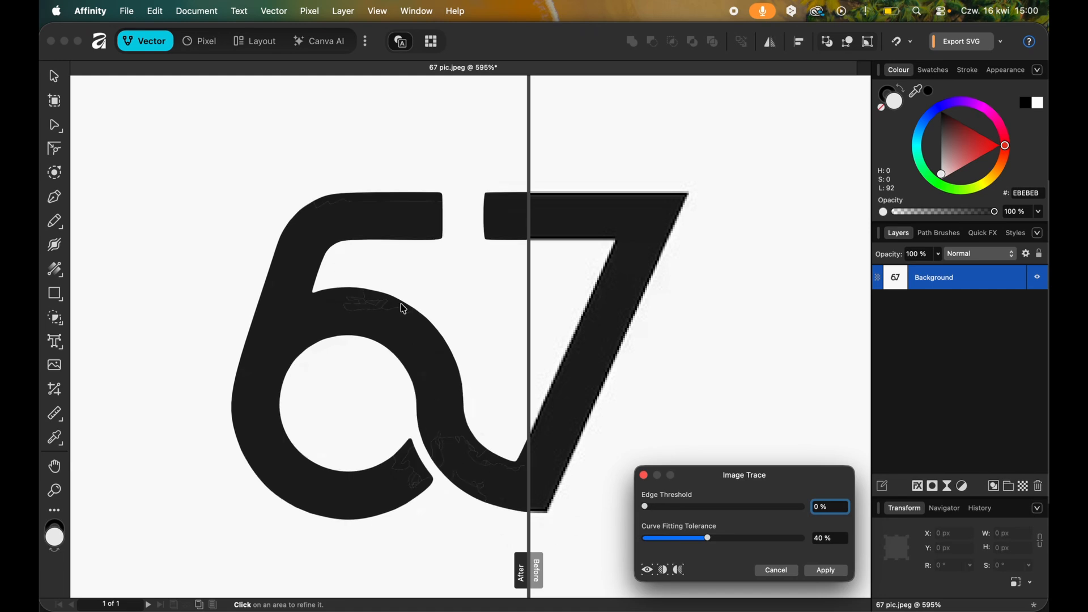
drag(646, 507, 802, 507)
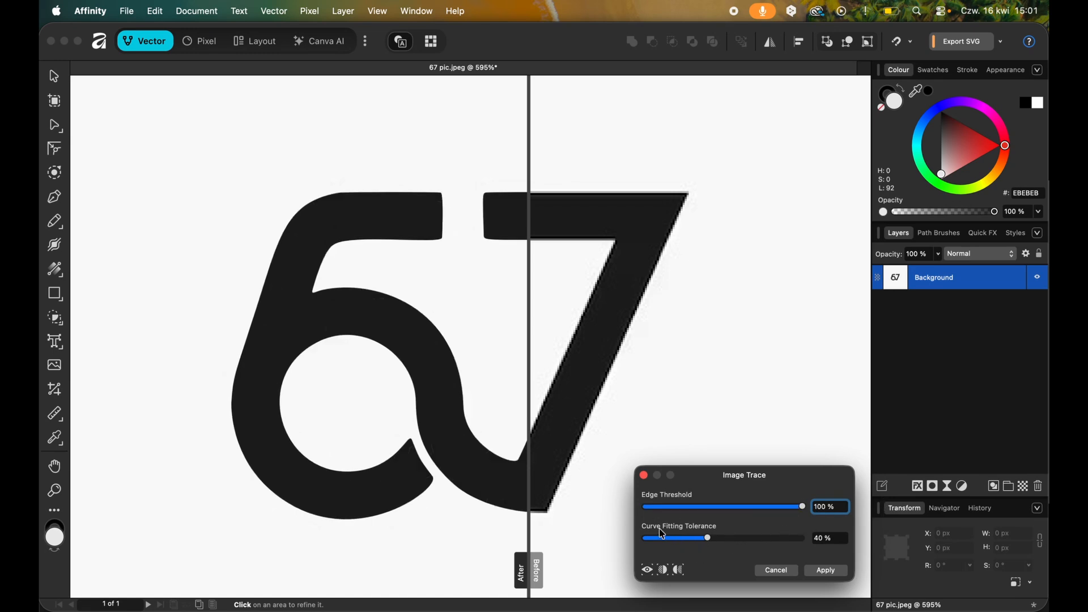
drag(708, 538, 608, 540)
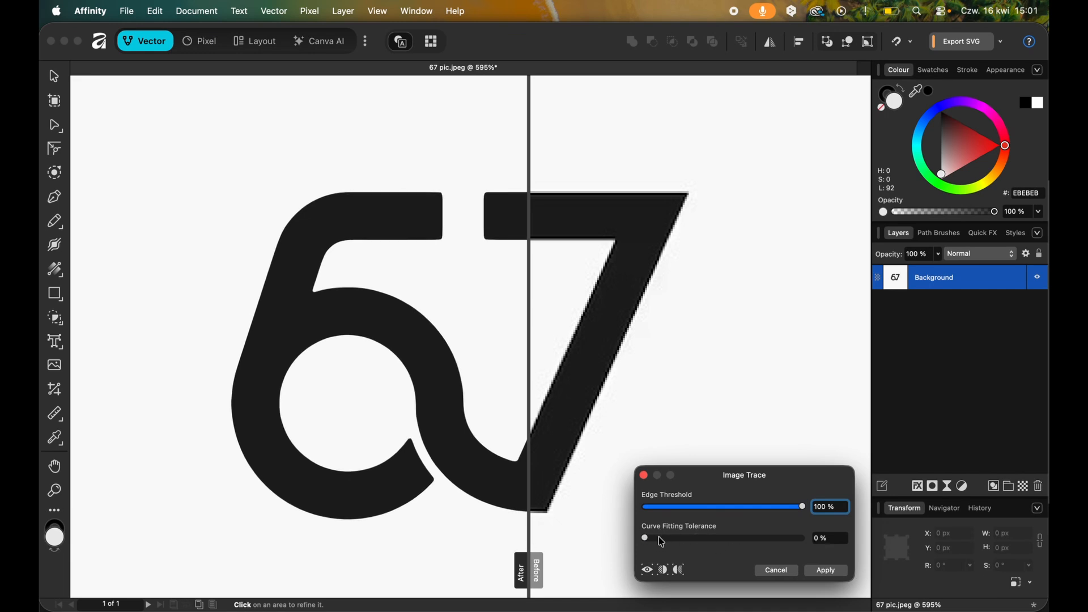
click(528, 570)
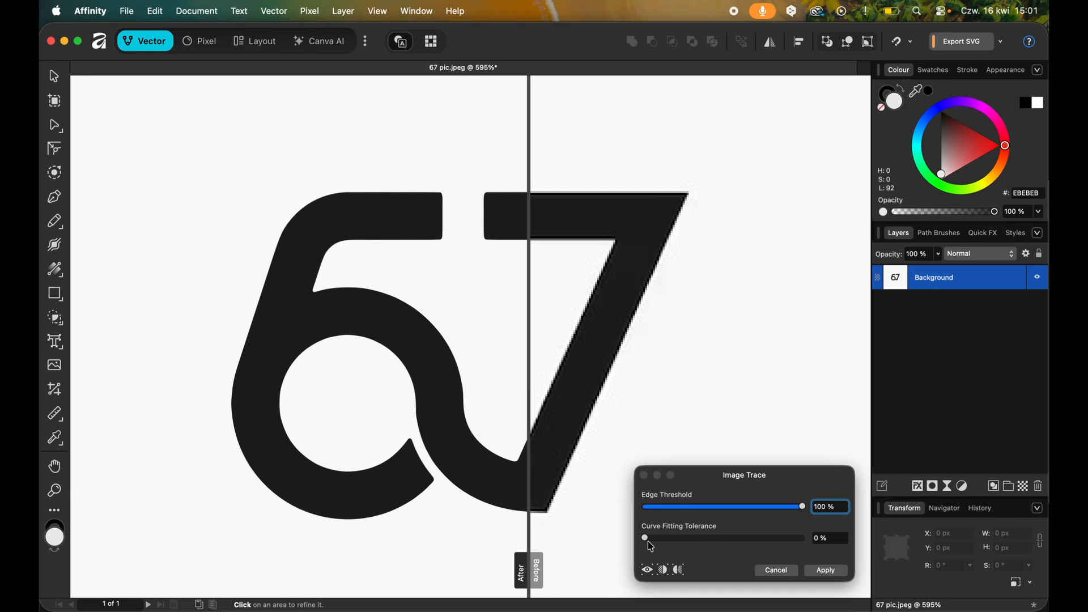
Try Curve Fitting Tolerance at 100 %, return it to 0 %, and apply the image trace.
drag(647, 538, 841, 549)
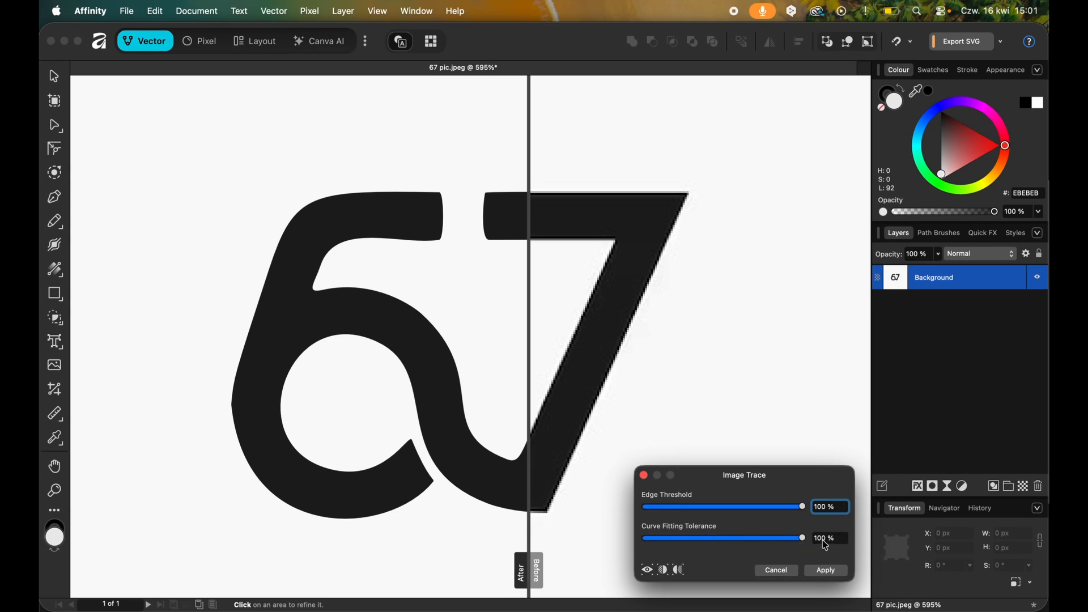
mouse_move(803, 538)
mouse_down()
mouse_move(623, 543)
mouse_move(806, 547)
mouse_up()
drag(677, 541, 619, 539)
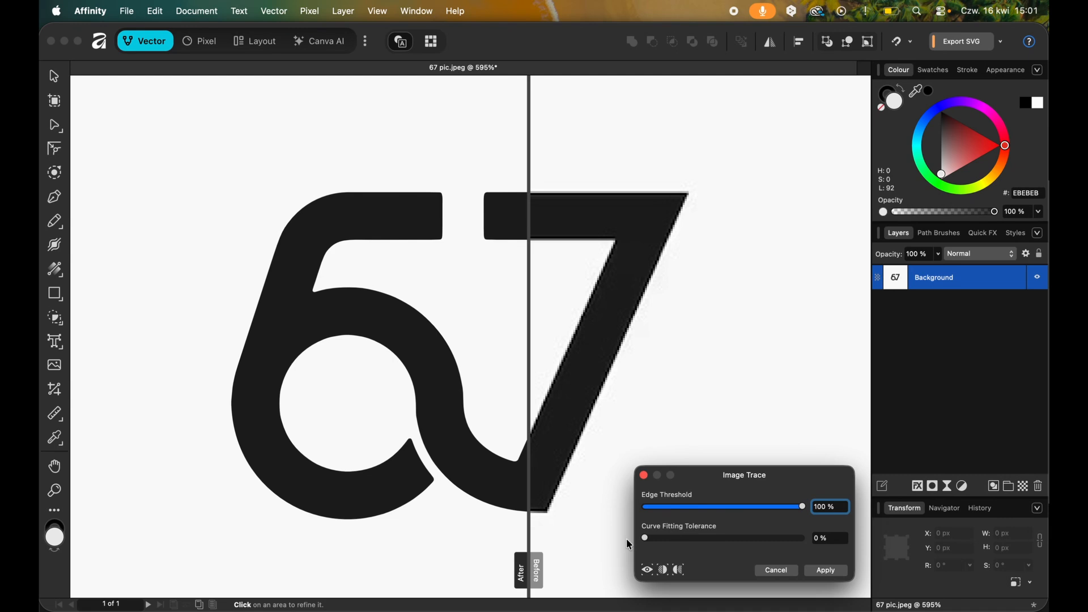
click(536, 575)
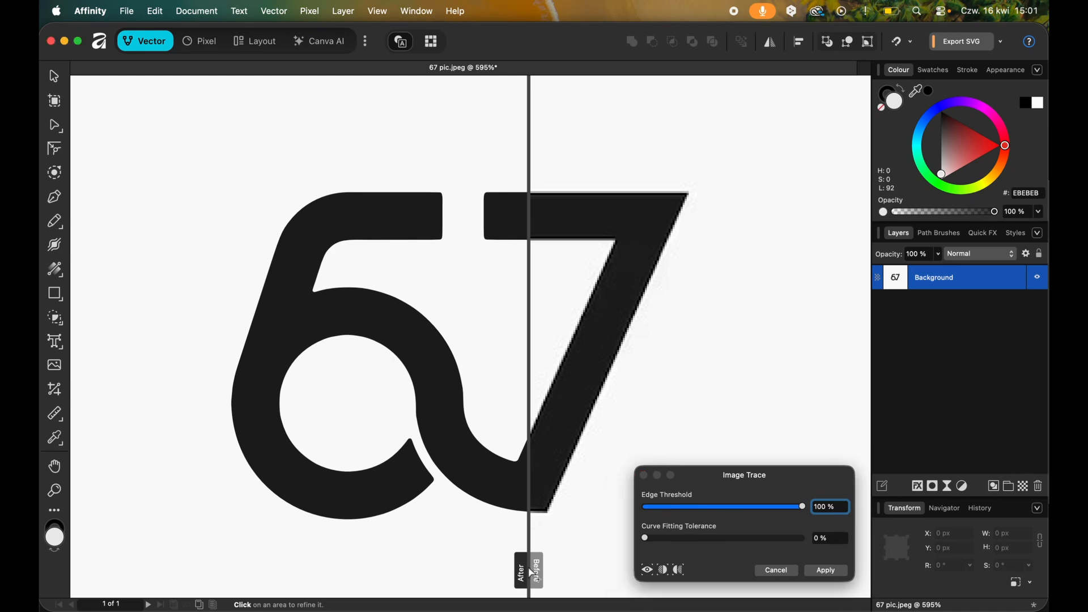
click(827, 571)
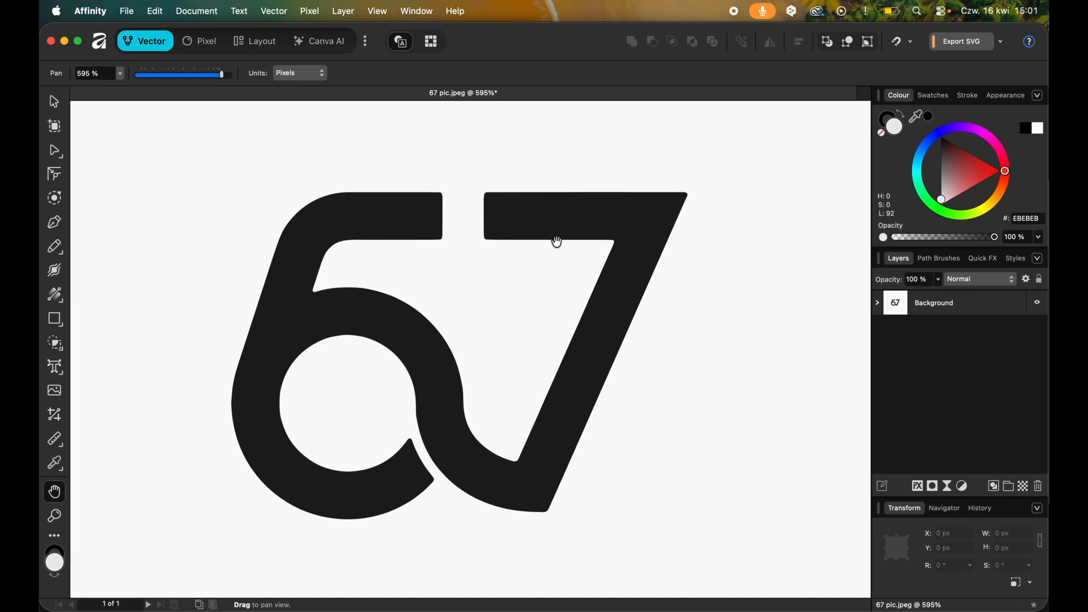
Expand the traced Background group and hide its white curve.
click(878, 303)
click(933, 323)
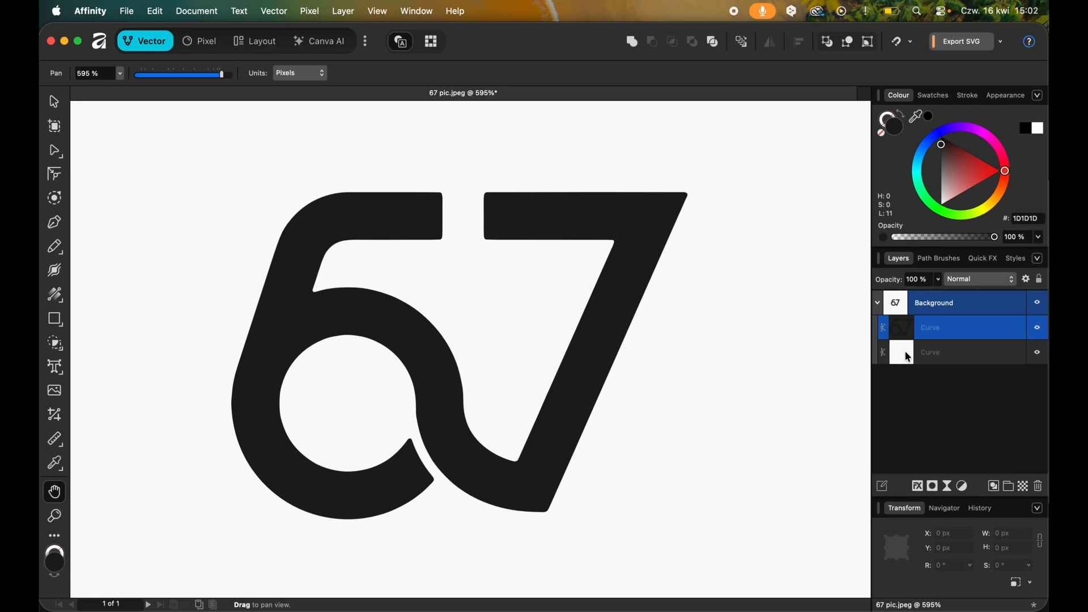
click(958, 357)
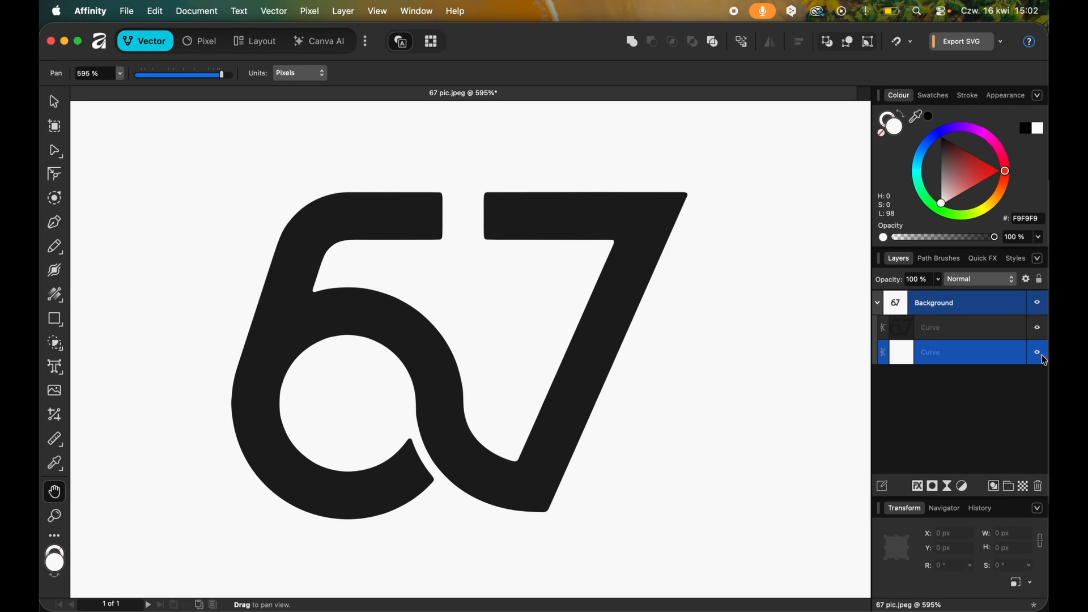
click(1040, 357)
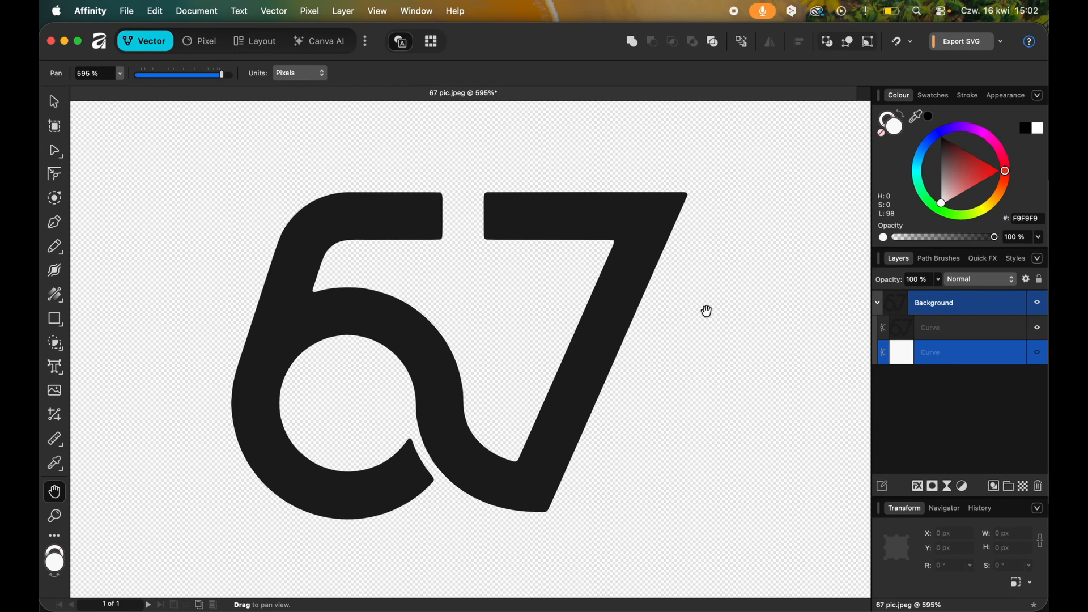
Try moving a node on the lower outer edge of the black curve's 7 and undo the move.
click(973, 332)
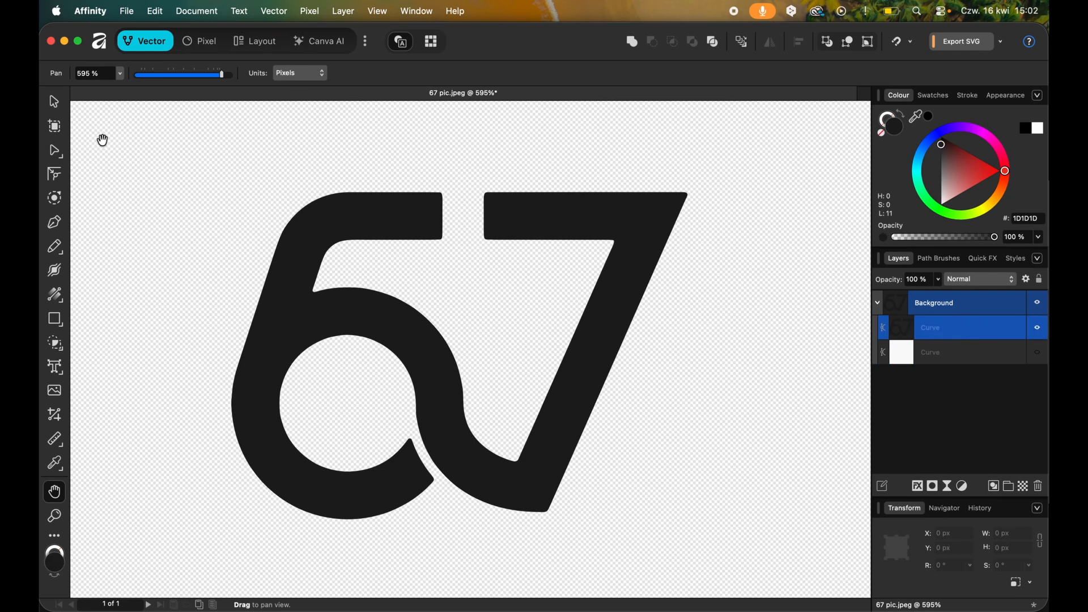
click(54, 148)
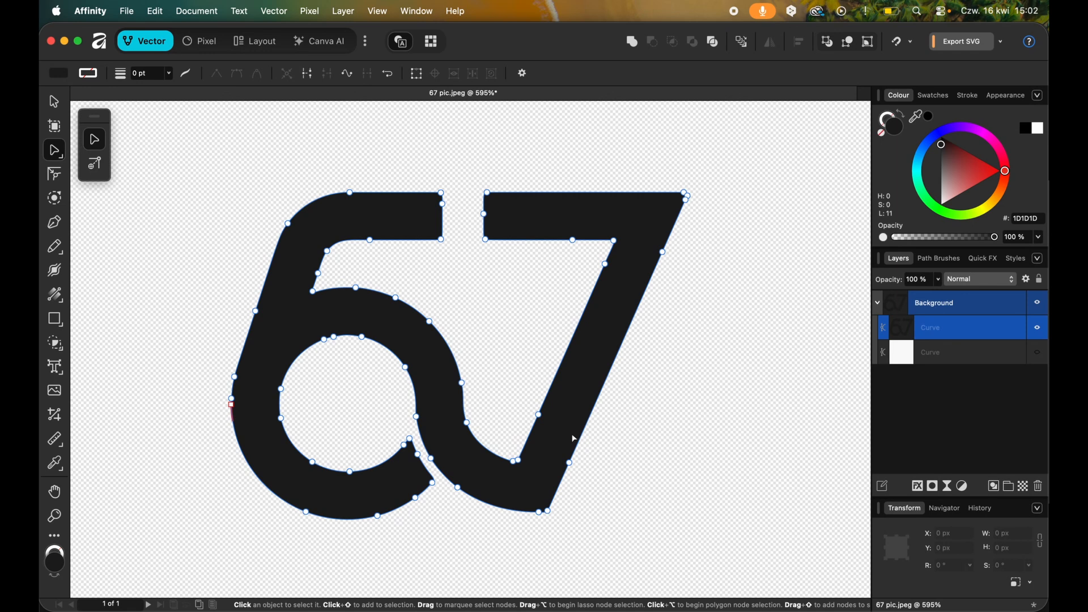
drag(568, 464, 623, 466)
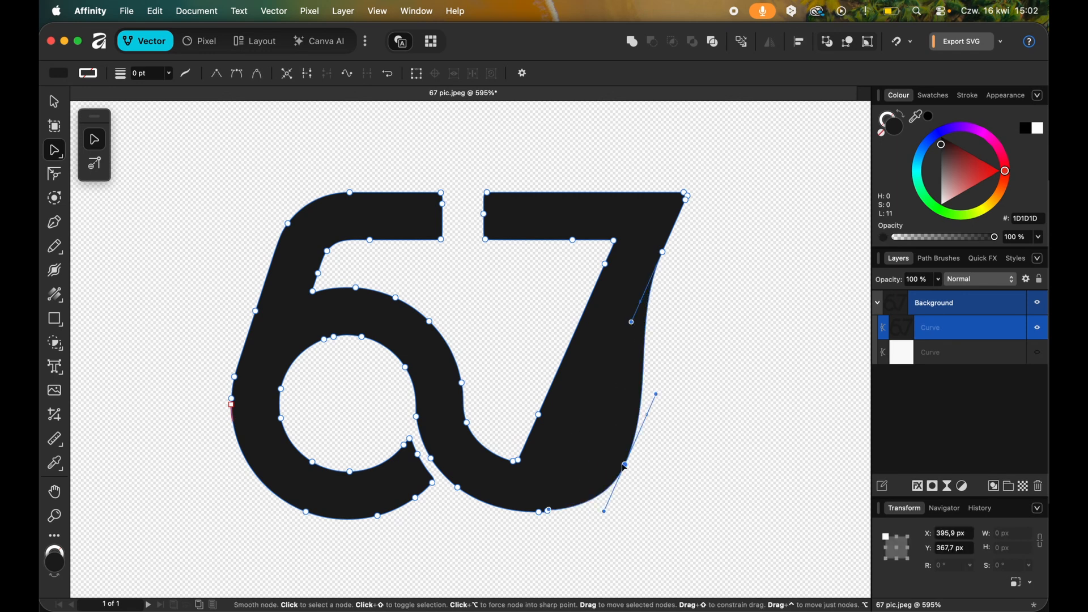
key(super+z)
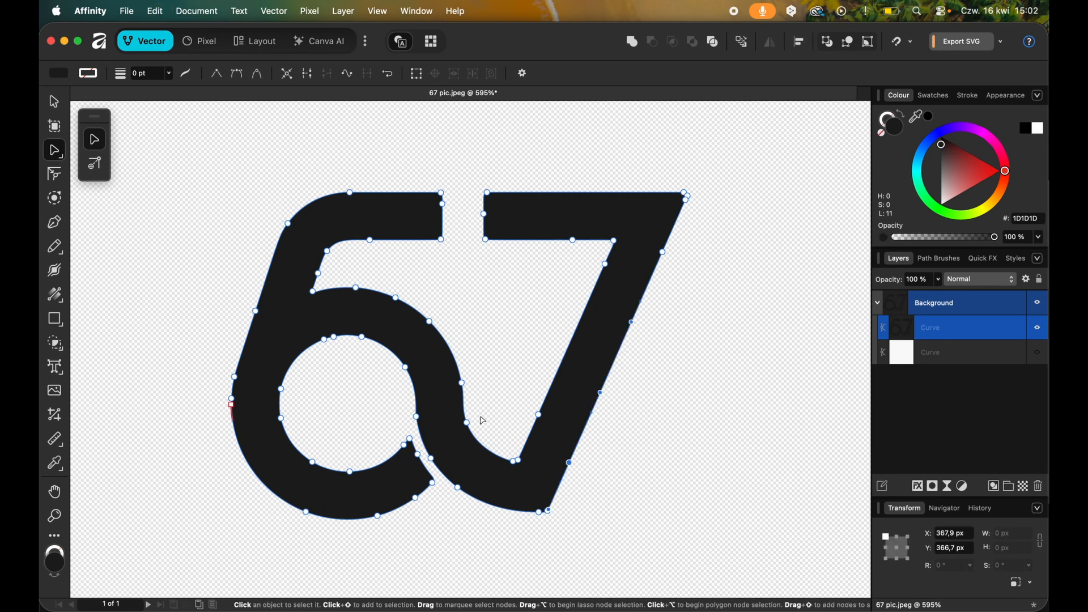
Try reshaping the inner loop of the 6 by moving its nodes and undo the changes.
scroll(483, 420, up, 3)
drag(289, 288, 299, 258)
drag(339, 301, 362, 290)
key(super+z)
key(super+z)
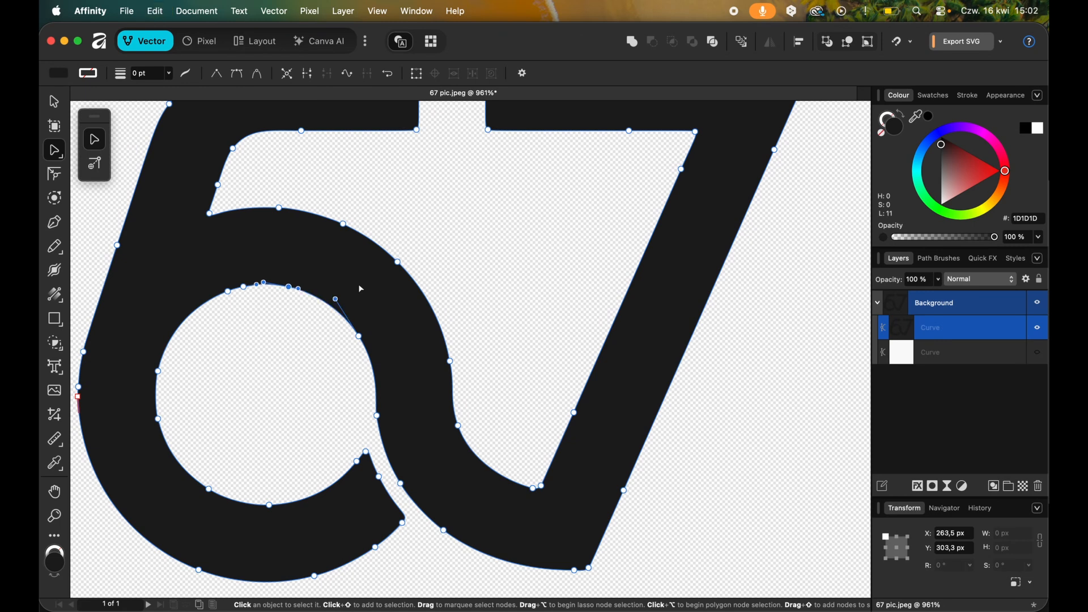
click(357, 461)
scroll(447, 510, down, 3)
scroll(447, 510, right, 2)
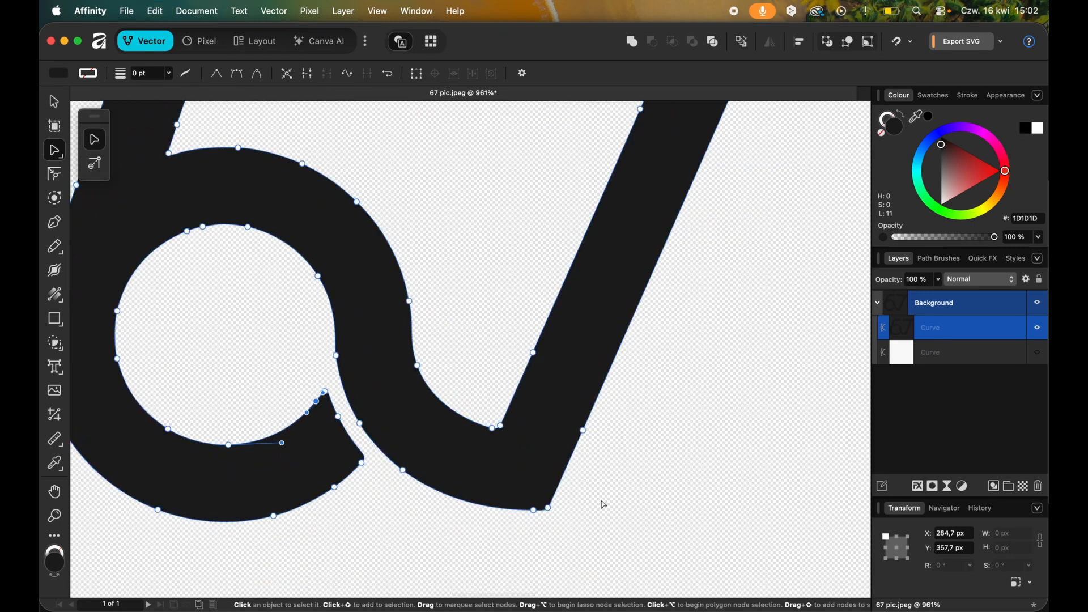
scroll(566, 470, down, 5)
scroll(564, 445, down, 3)
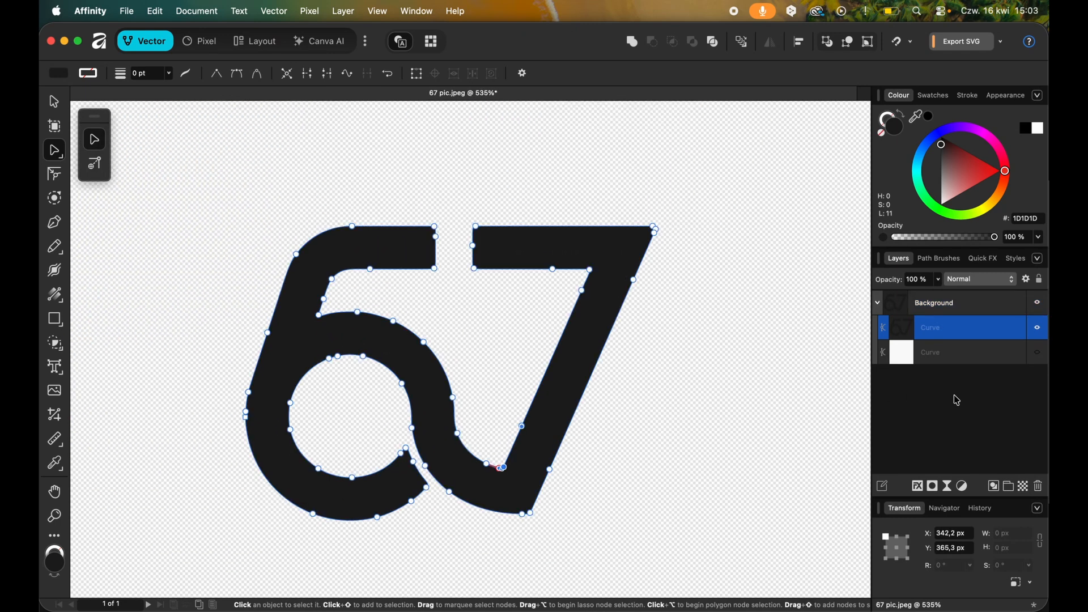
Set the fill opacity of the black 67 curve to 0 %.
click(954, 395)
click(951, 335)
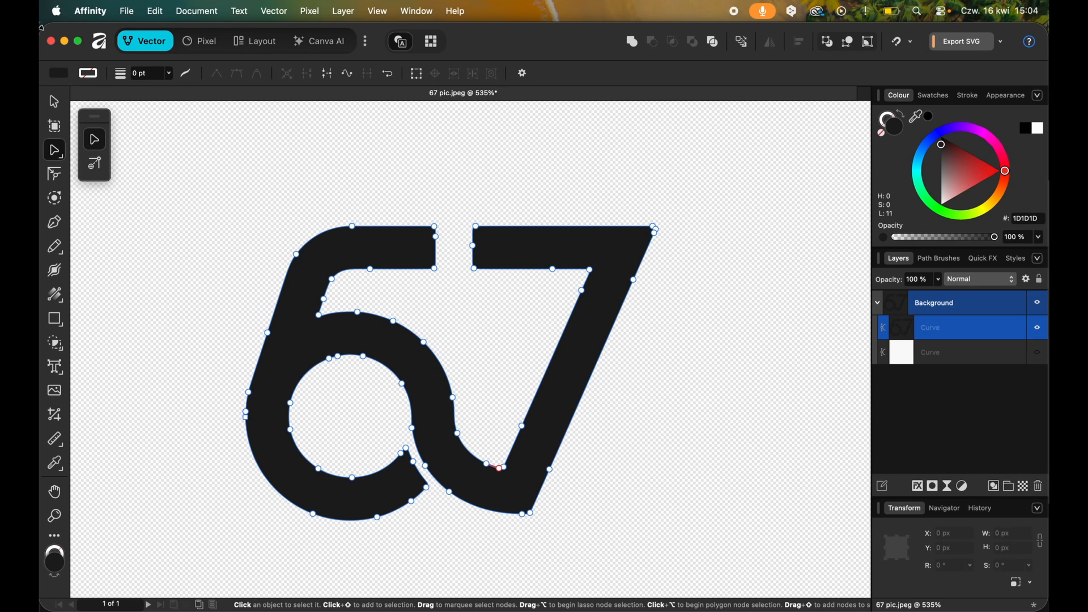
click(965, 344)
click(965, 330)
click(60, 74)
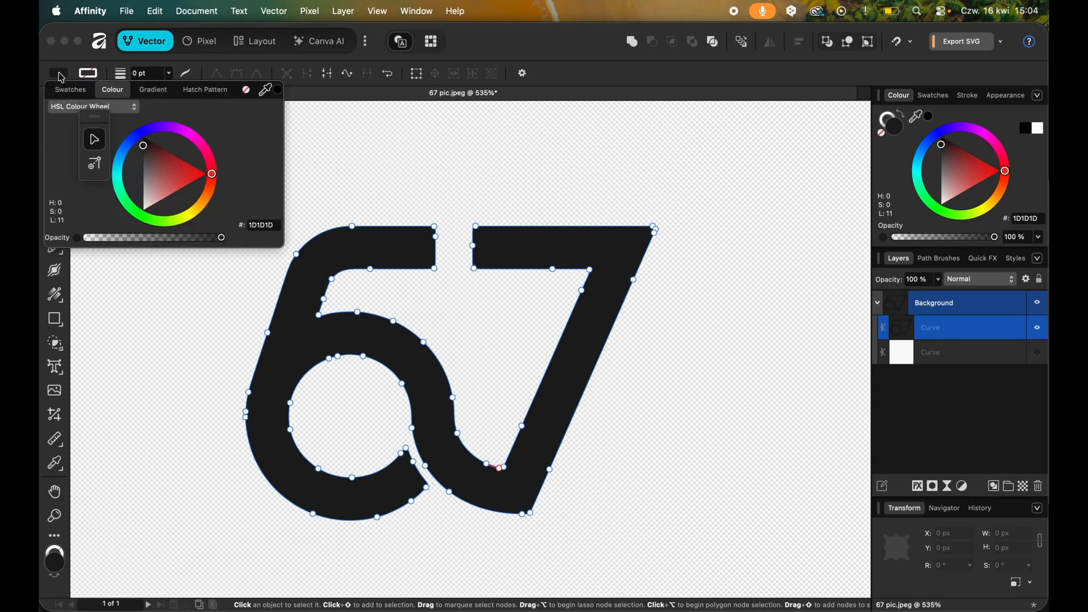
drag(222, 239, 69, 244)
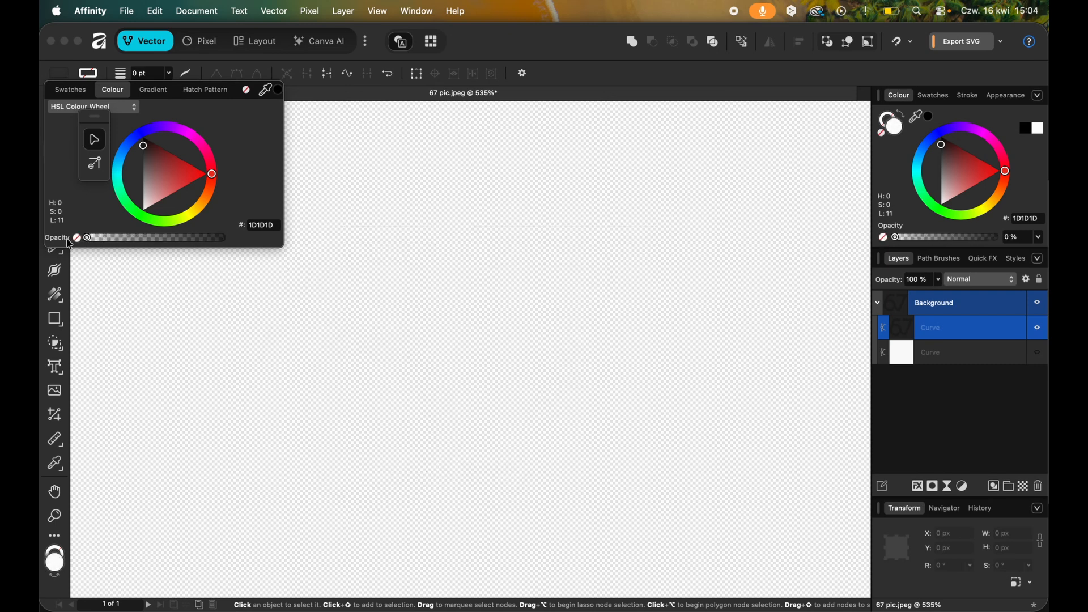
click(540, 333)
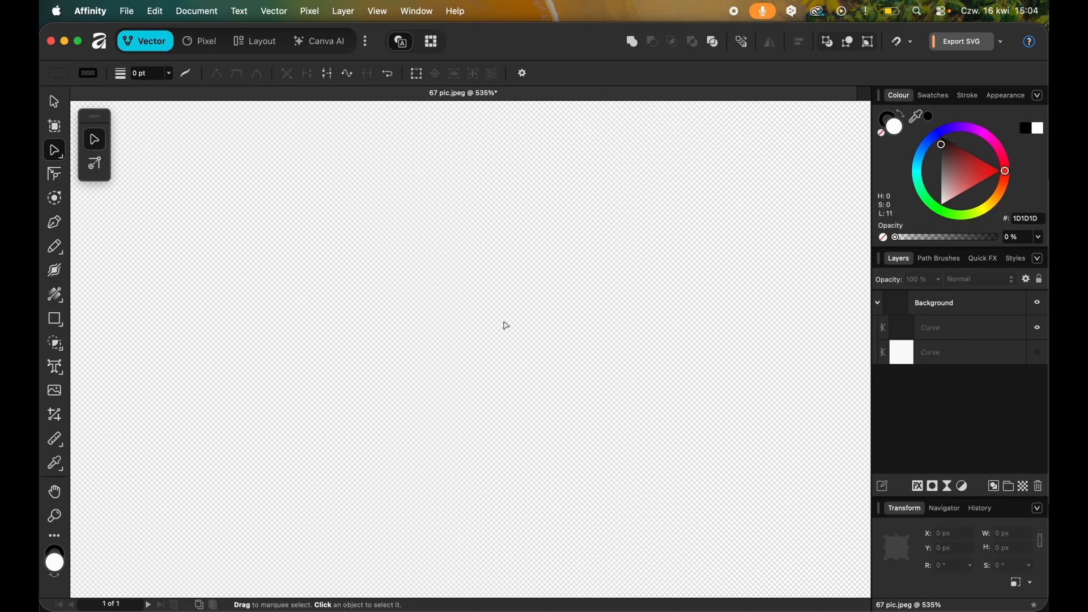
Give the unfilled 67 curve a red FF0000 stroke.
click(960, 338)
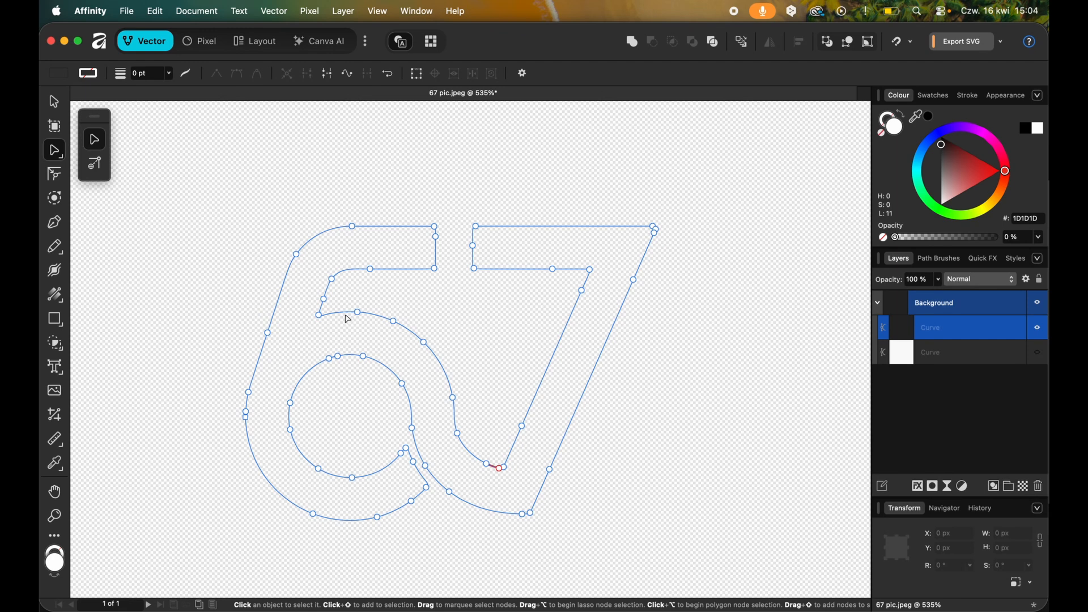
click(89, 74)
drag(198, 171, 241, 173)
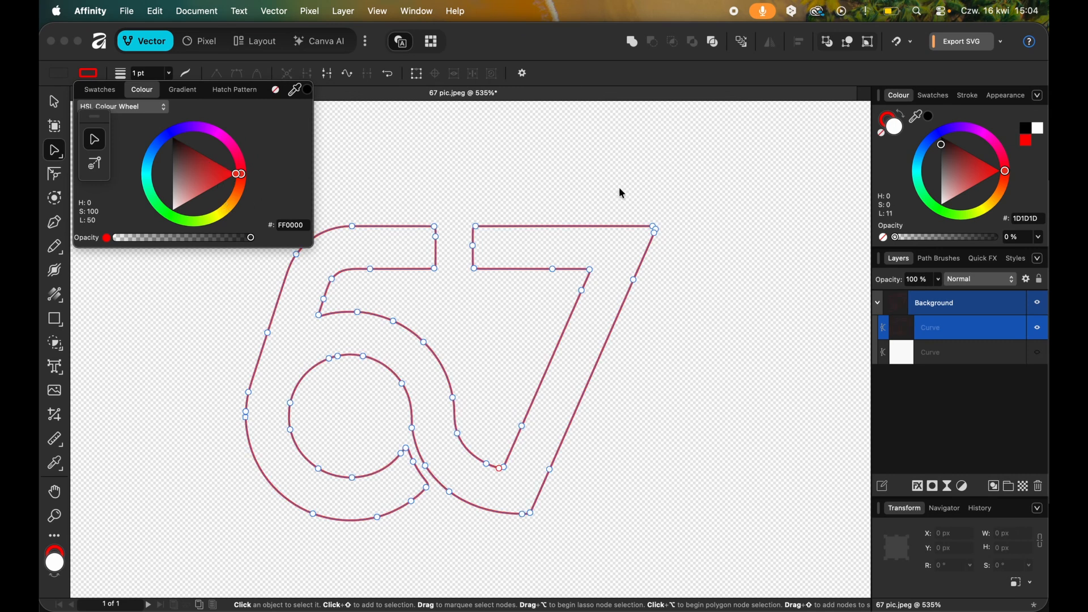
click(658, 200)
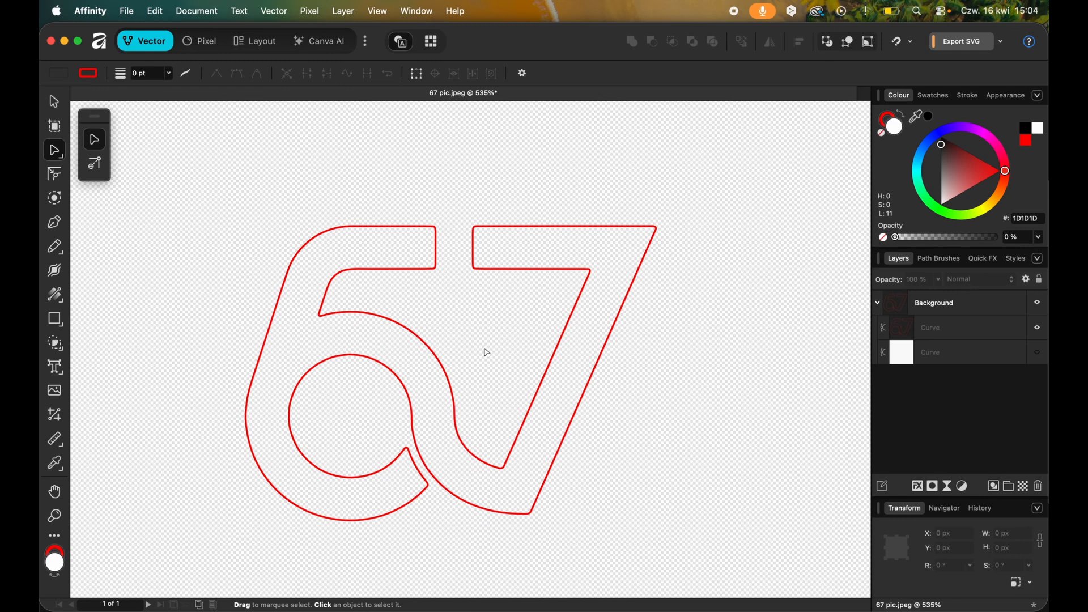
Break the red 67 curve at the upper-left corner node of the 7's top bar.
scroll(486, 353, up, 1)
scroll(549, 277, up, 5)
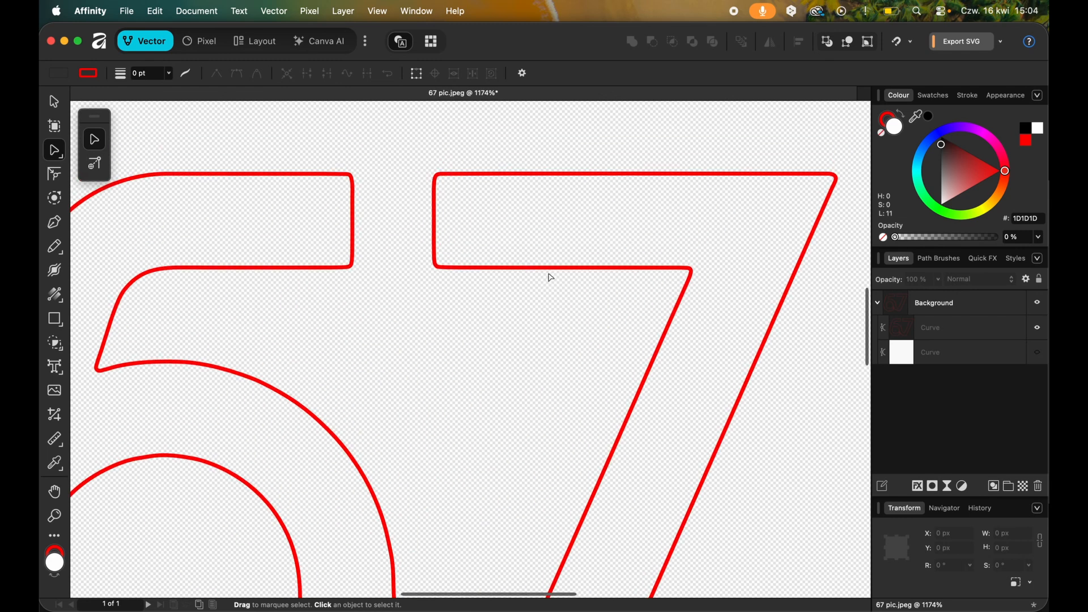
click(546, 268)
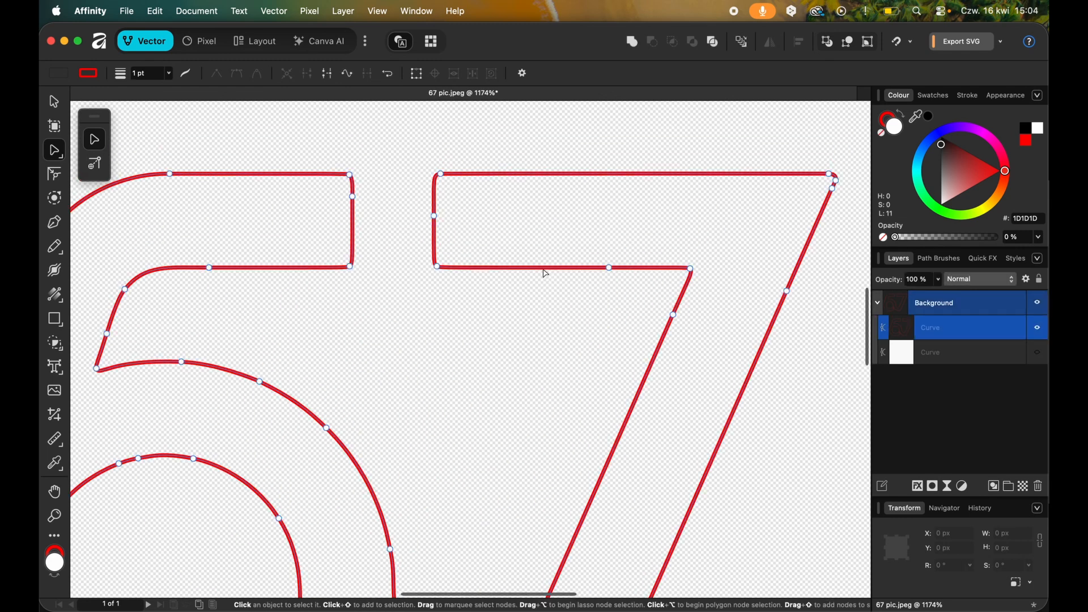
click(440, 271)
click(438, 177)
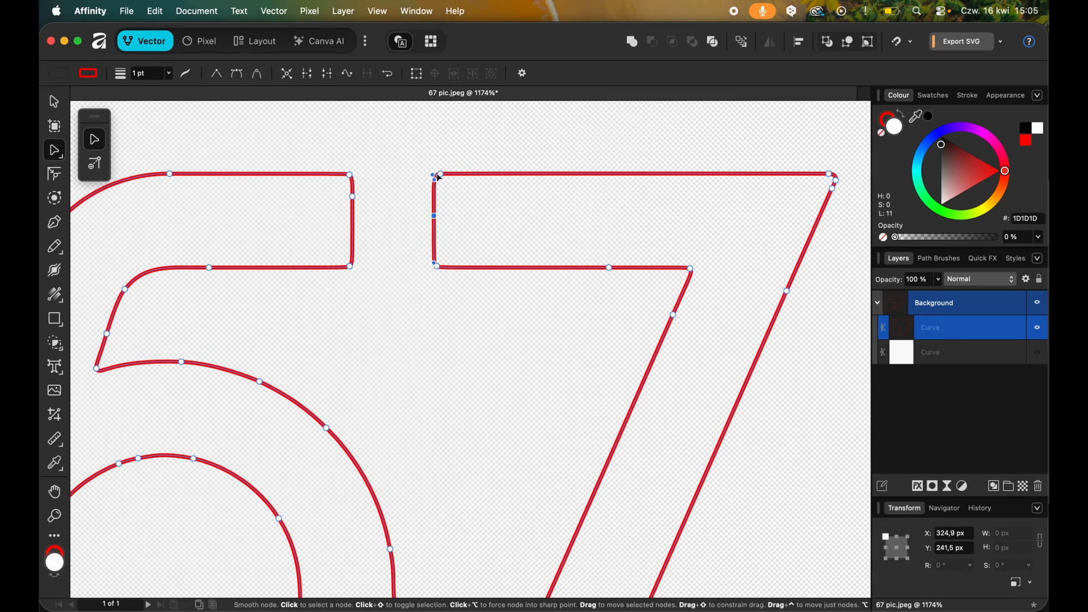
scroll(497, 231, down, 3)
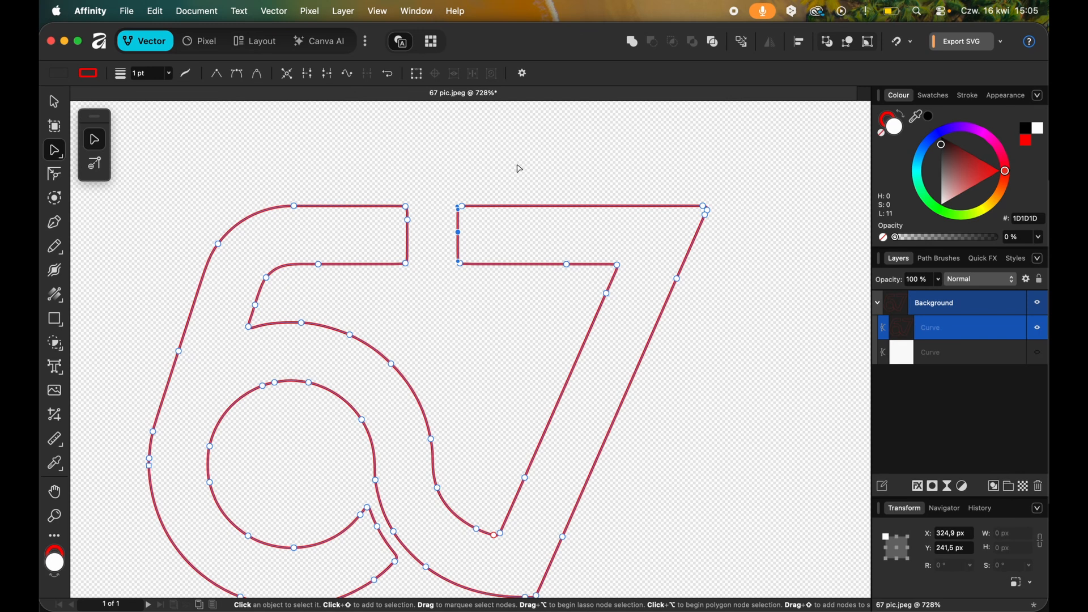
scroll(518, 169, down, 2)
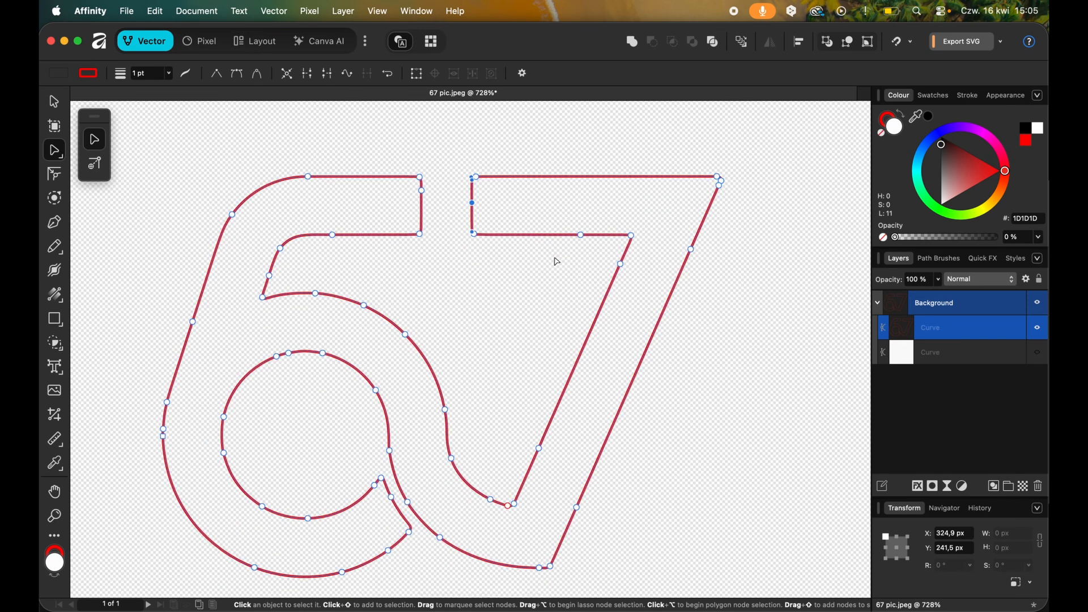
scroll(557, 262, right, 2)
scroll(557, 262, up, 1)
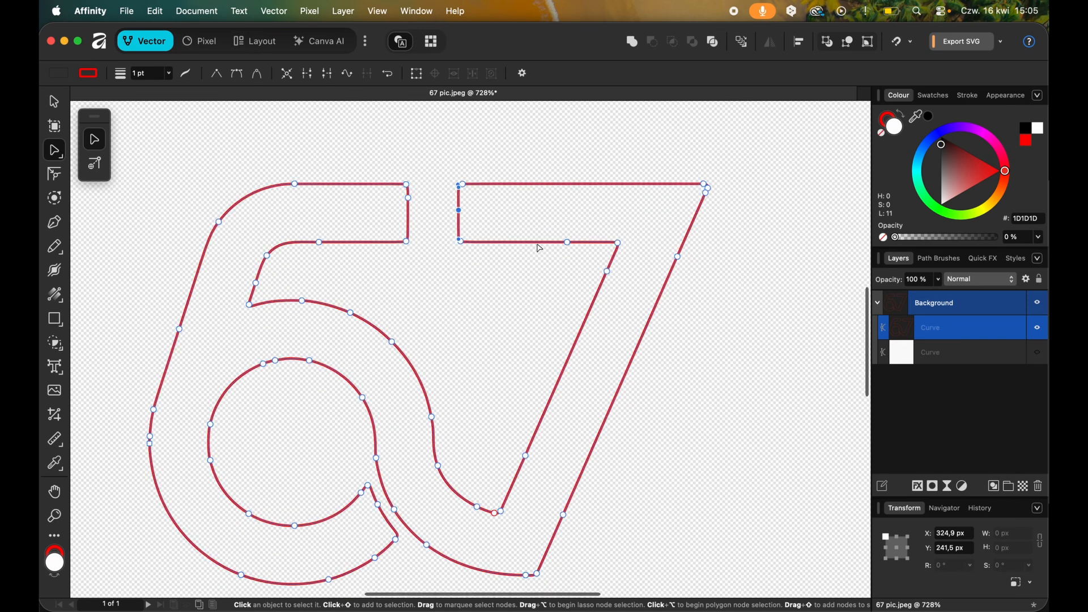
click(461, 185)
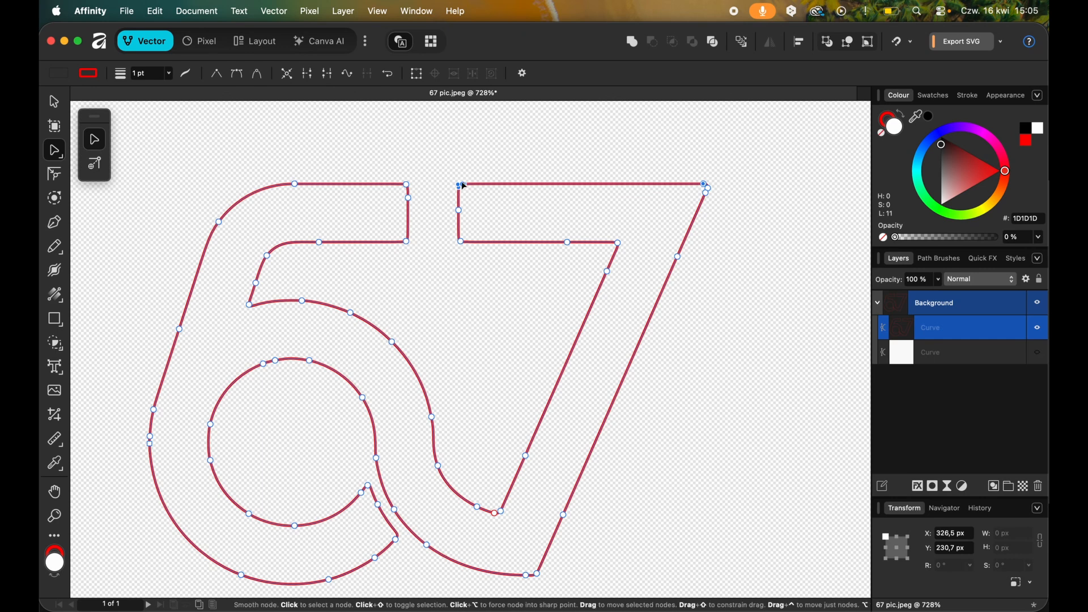
right_click(464, 186)
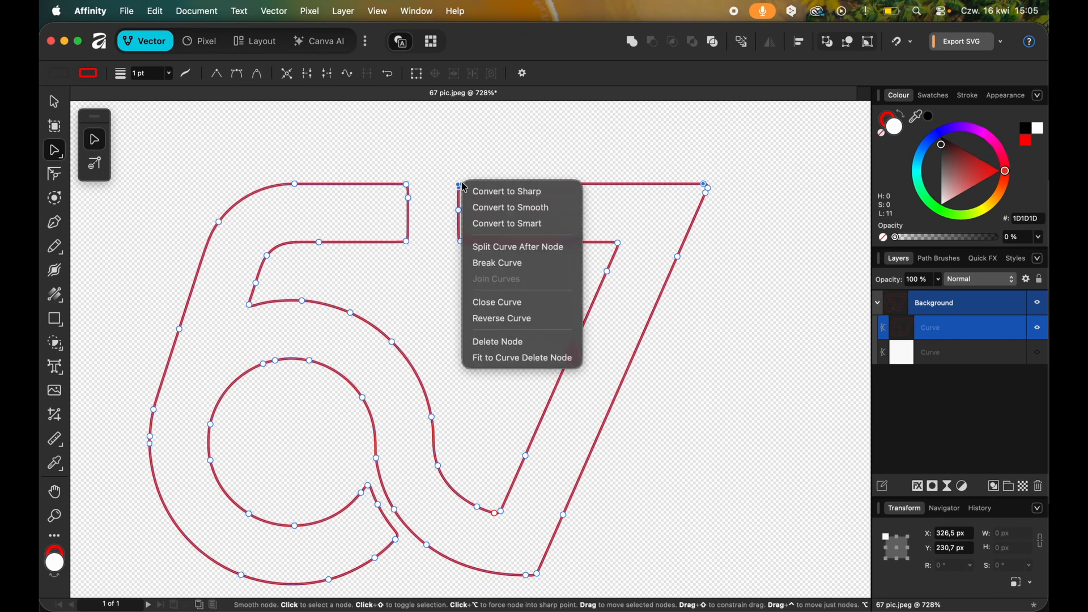
click(494, 264)
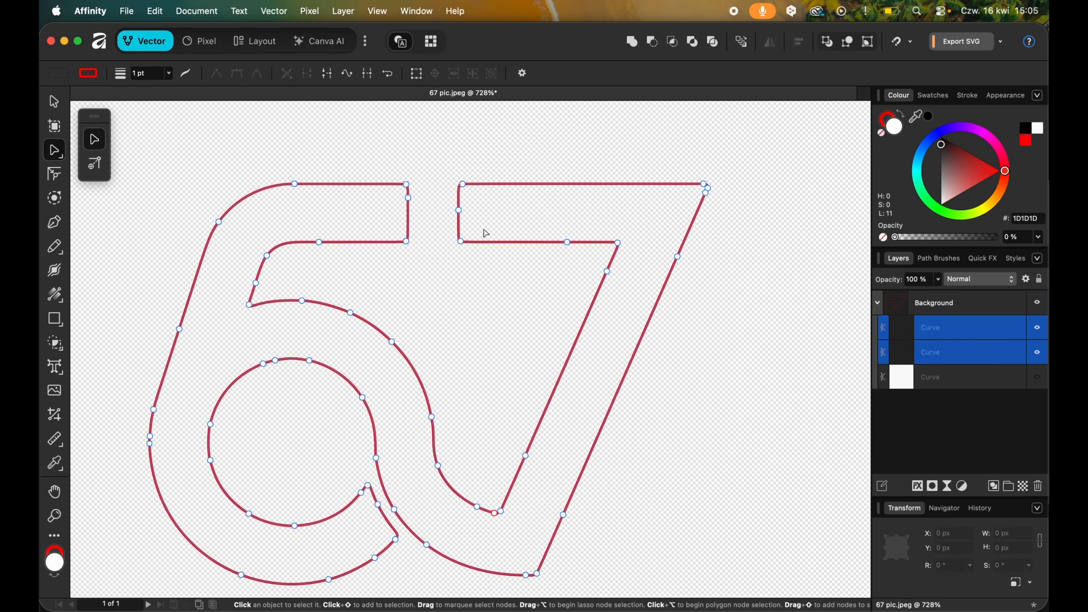
Move the two loose ends at the 7's upper-left corner apart.
scroll(485, 233, up, 5)
drag(433, 121, 479, 91)
scroll(473, 198, up, 3)
scroll(473, 200, down, 4)
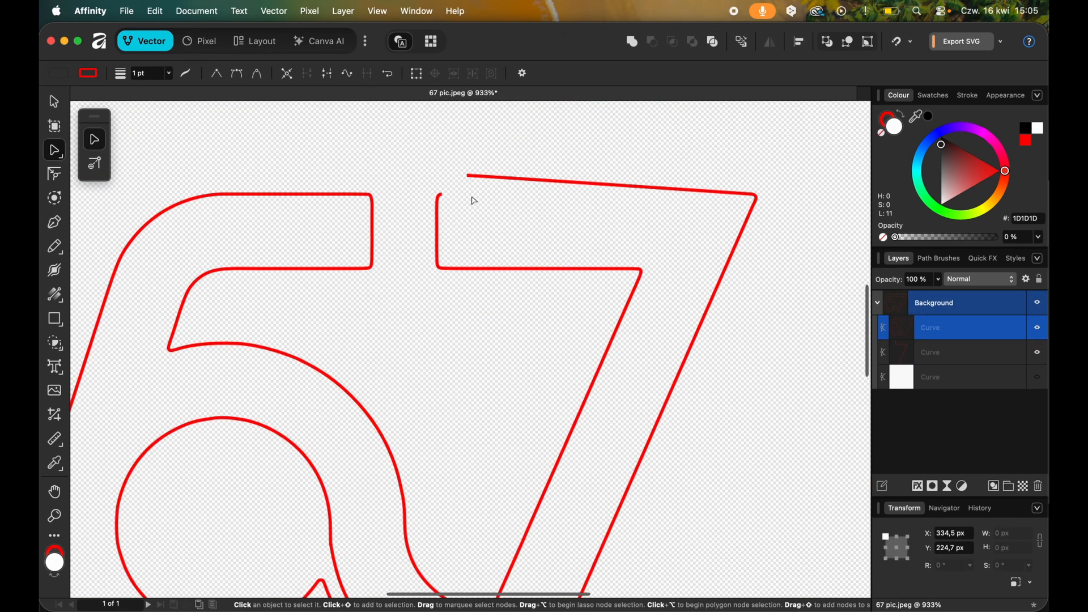
click(441, 198)
drag(440, 196, 409, 199)
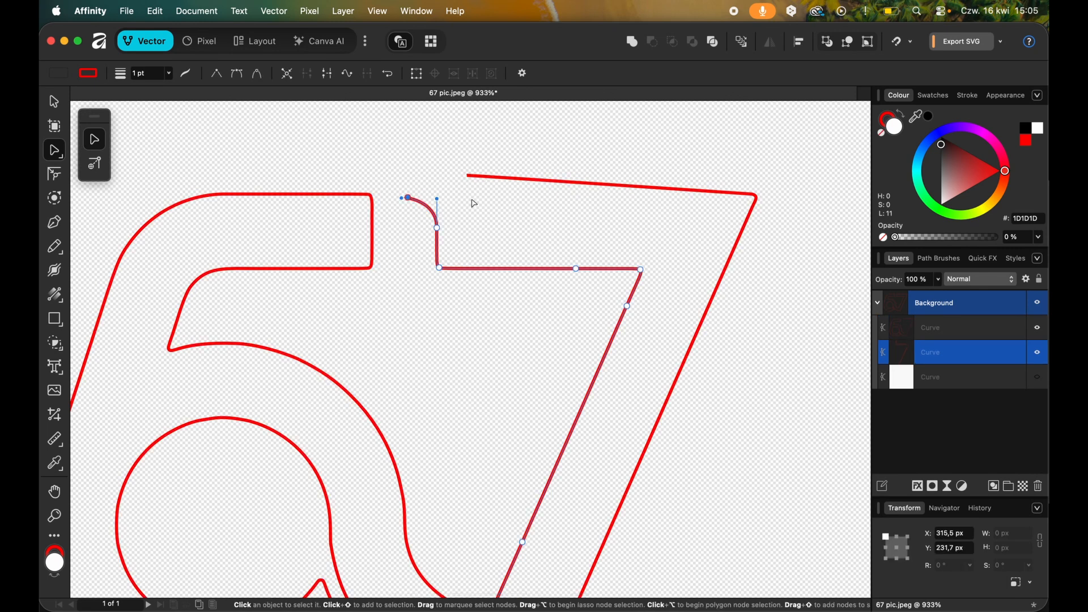
Select the two split curve layers in turn to check which part of the 67 outline each one holds.
click(966, 337)
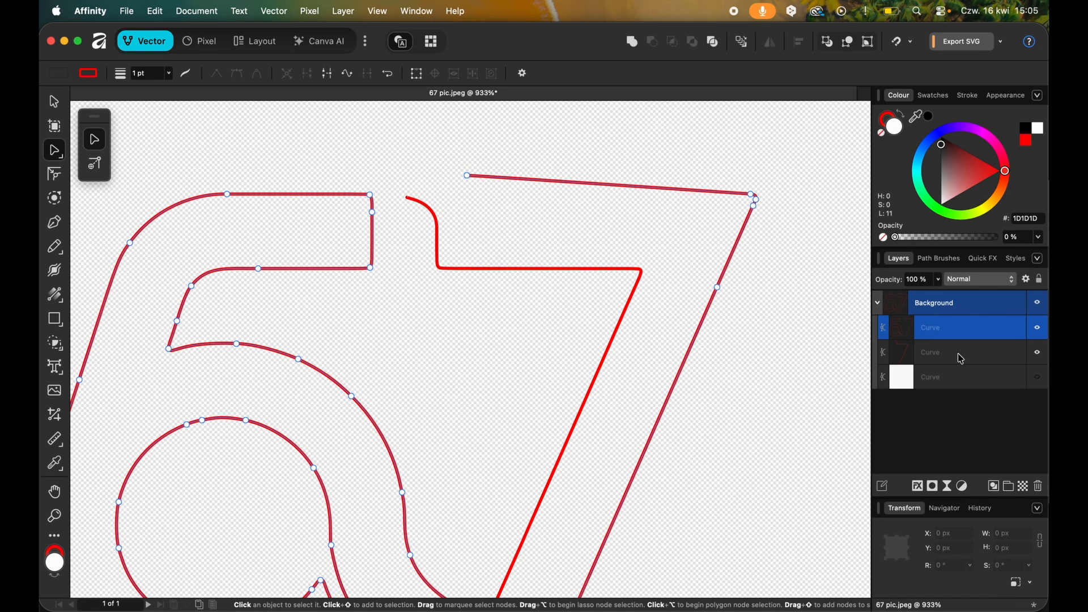
click(958, 347)
click(955, 329)
click(955, 343)
scroll(663, 316, down, 5)
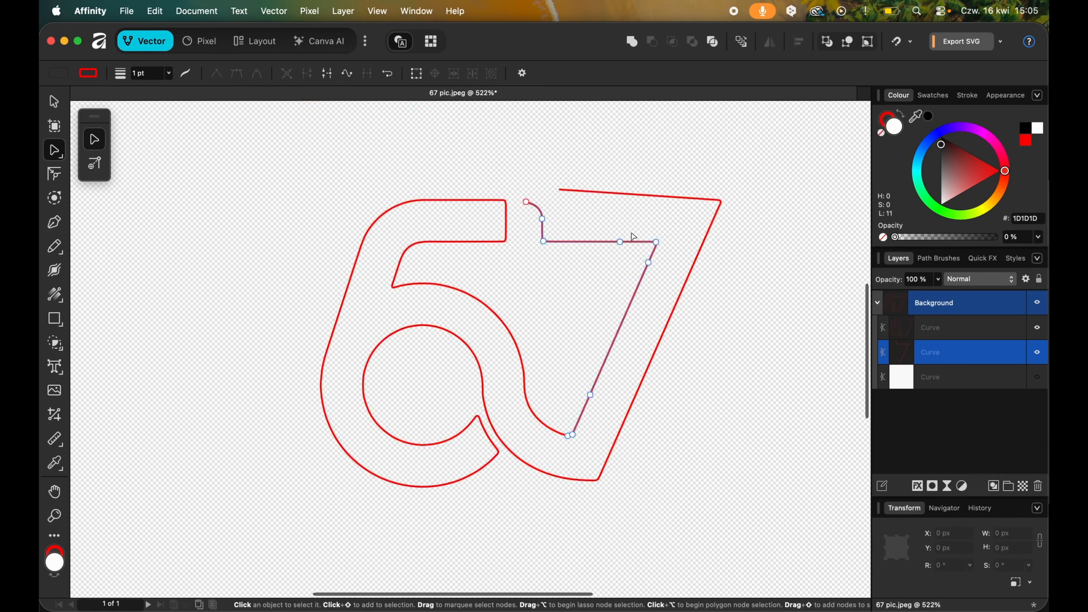
Undo the loose-end moves and the break at the 7's upper-left corner, and deselect the curve.
key(super+z)
key(super+z)
key(super+z)
key(super+z)
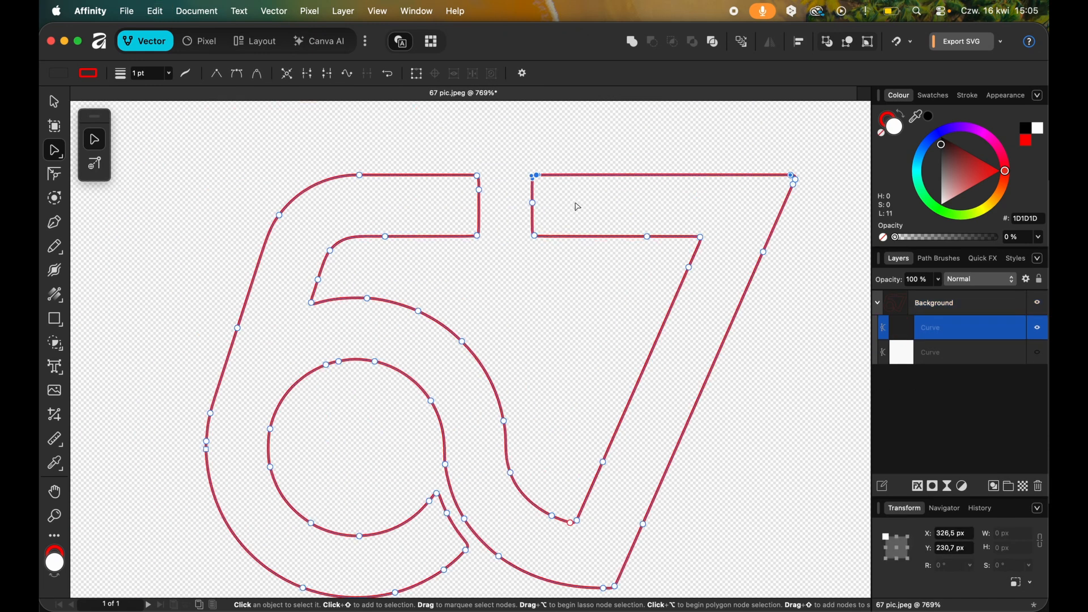
click(564, 266)
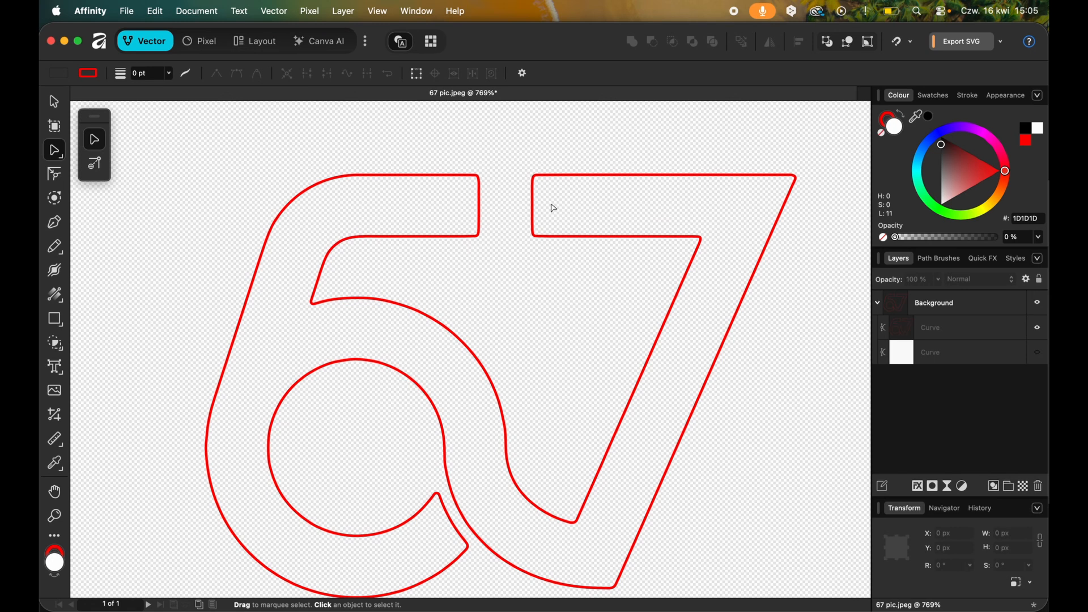
Break the 67 curve at the node on the inner bottom corner of the 7.
scroll(553, 373, down, 2)
click(570, 496)
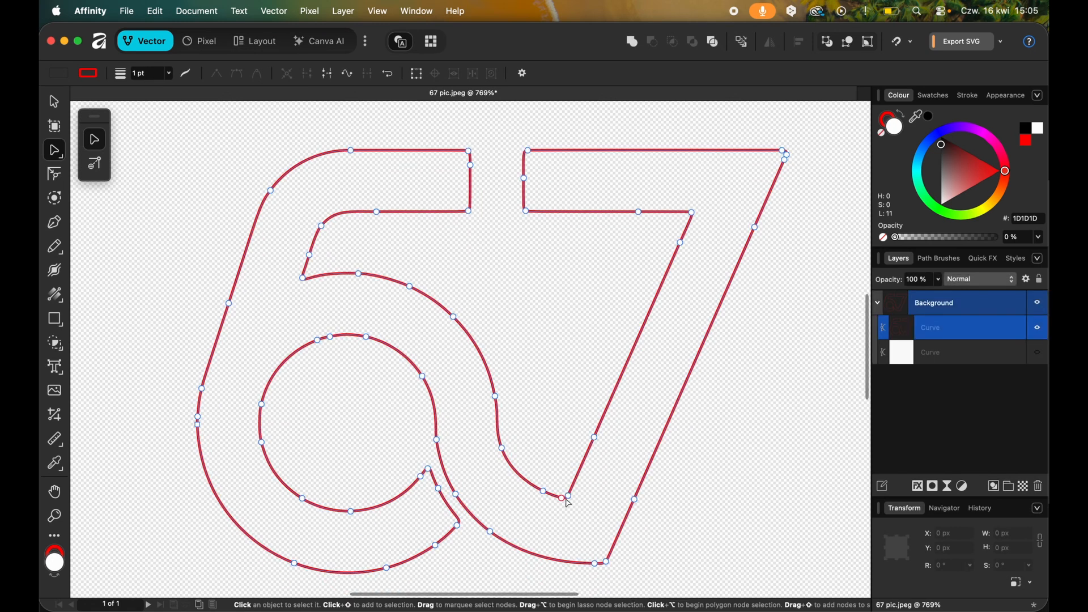
scroll(563, 499, up, 3)
click(561, 500)
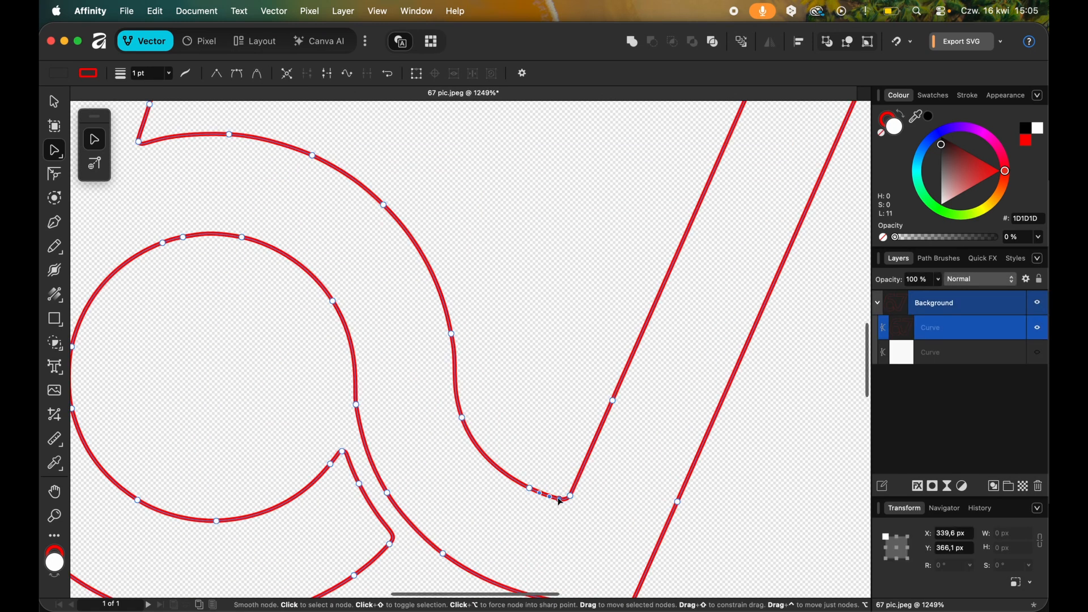
right_click(561, 500)
click(594, 579)
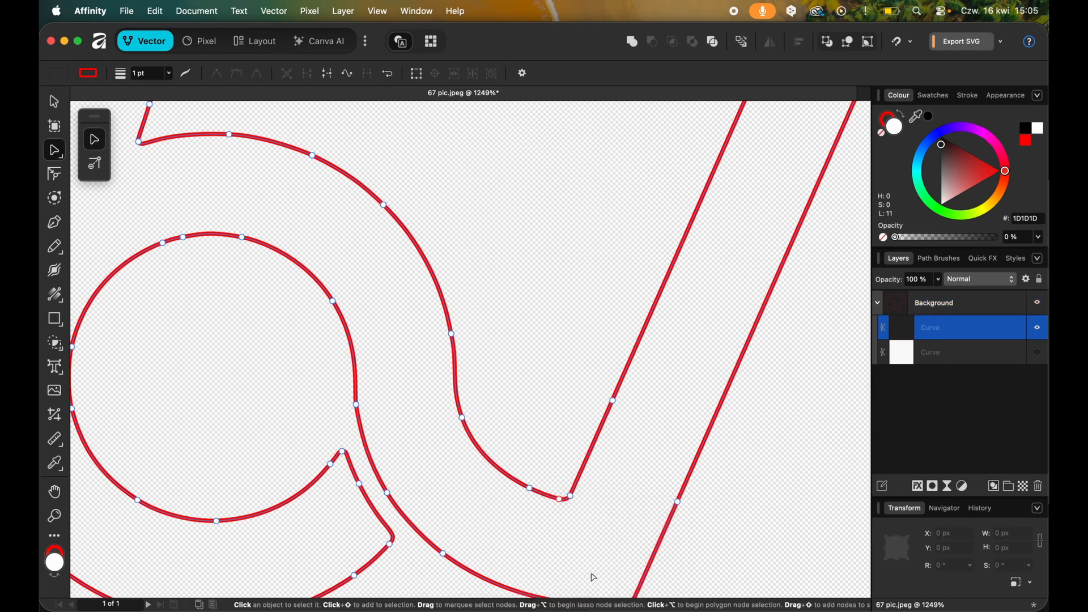
Break the curve at the 7's outer bottom corner and move the nodes at the outer and inner bottom corners.
scroll(600, 539, down, 2)
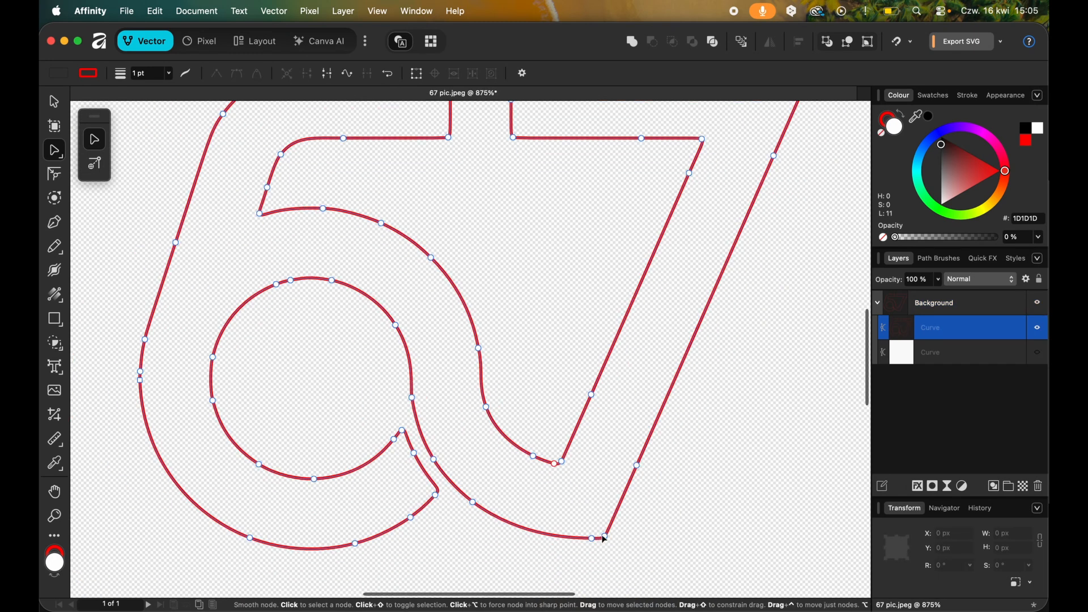
right_click(604, 539)
click(642, 609)
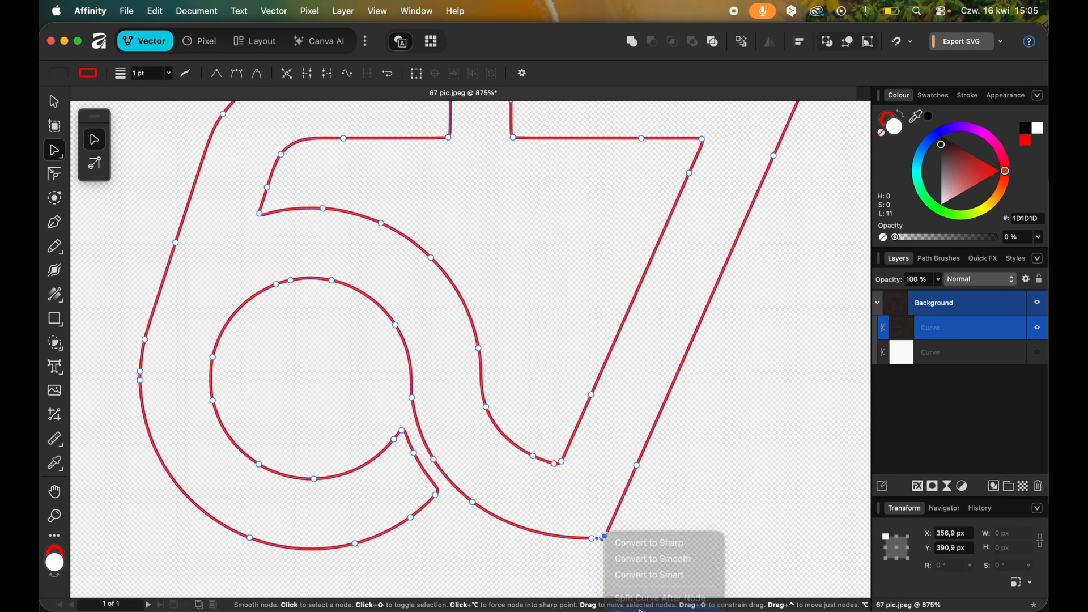
drag(604, 537, 580, 566)
drag(559, 462, 626, 458)
scroll(547, 470, up, 5)
scroll(548, 472, up, 1)
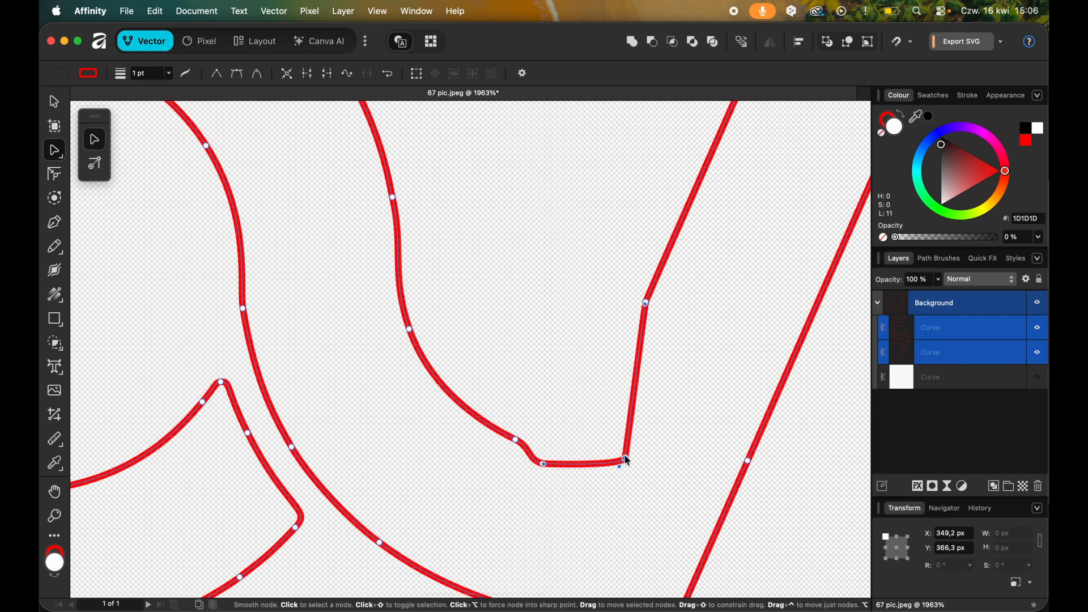
Break the curve again near the 7's inner bottom corner and move the loose ends to separate the 7 from the 6.
scroll(625, 459, down, 1)
drag(528, 441, 520, 467)
right_click(553, 463)
click(579, 544)
scroll(525, 479, down, 7)
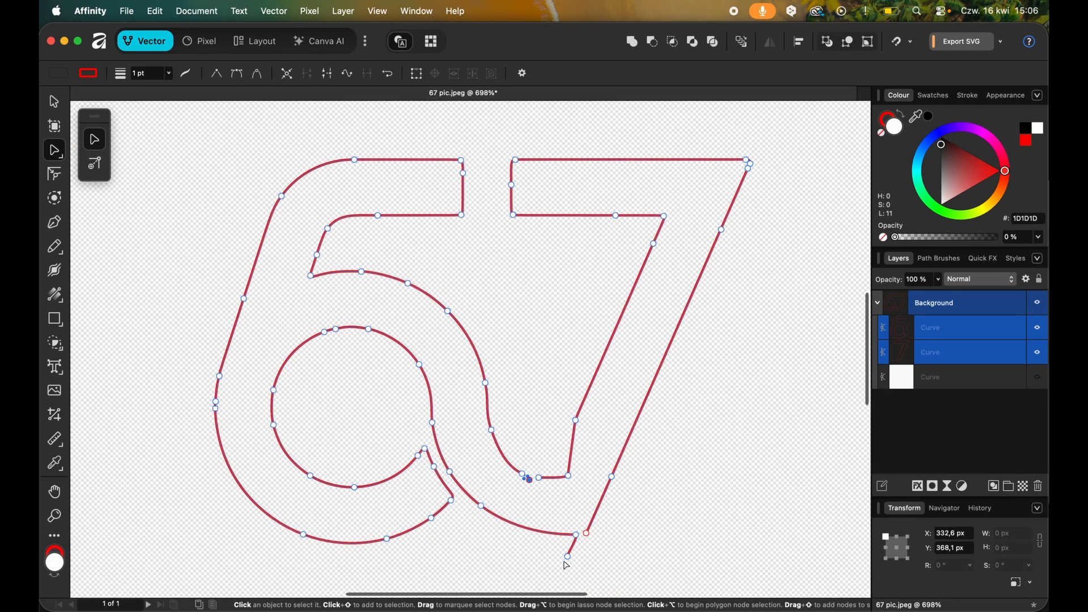
drag(569, 557, 576, 534)
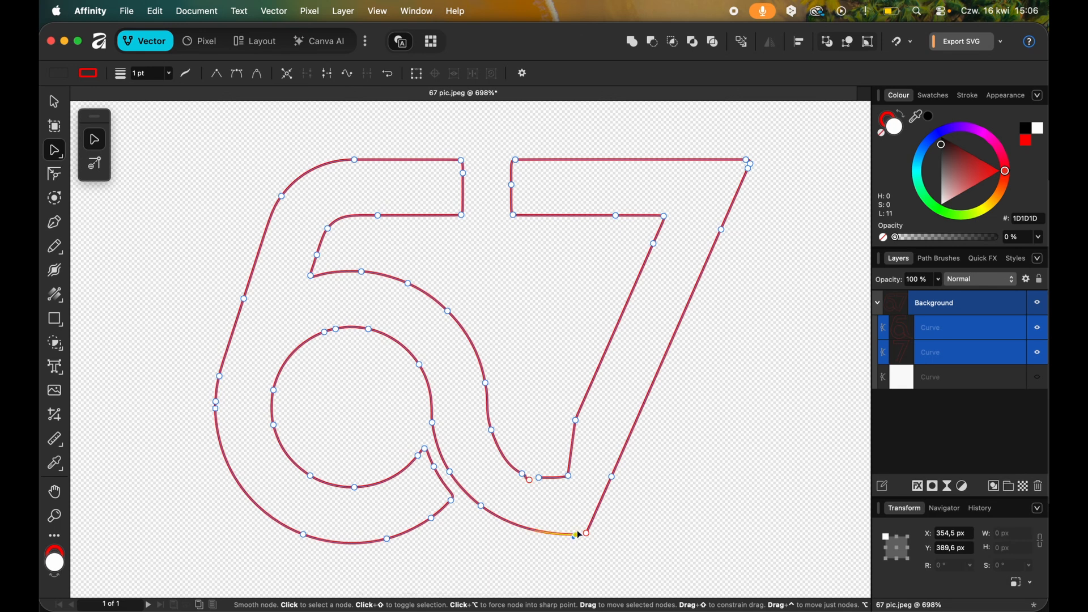
drag(539, 478, 563, 488)
Select the separated 7 piece and close its open bottom with the Pen tool by joining its two ends.
click(695, 528)
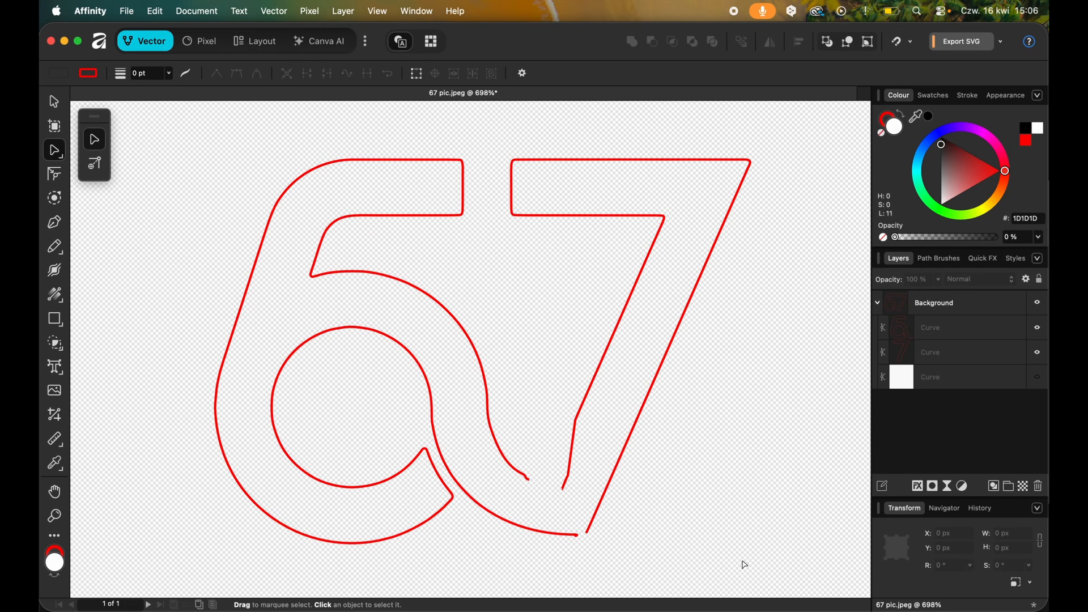
click(589, 533)
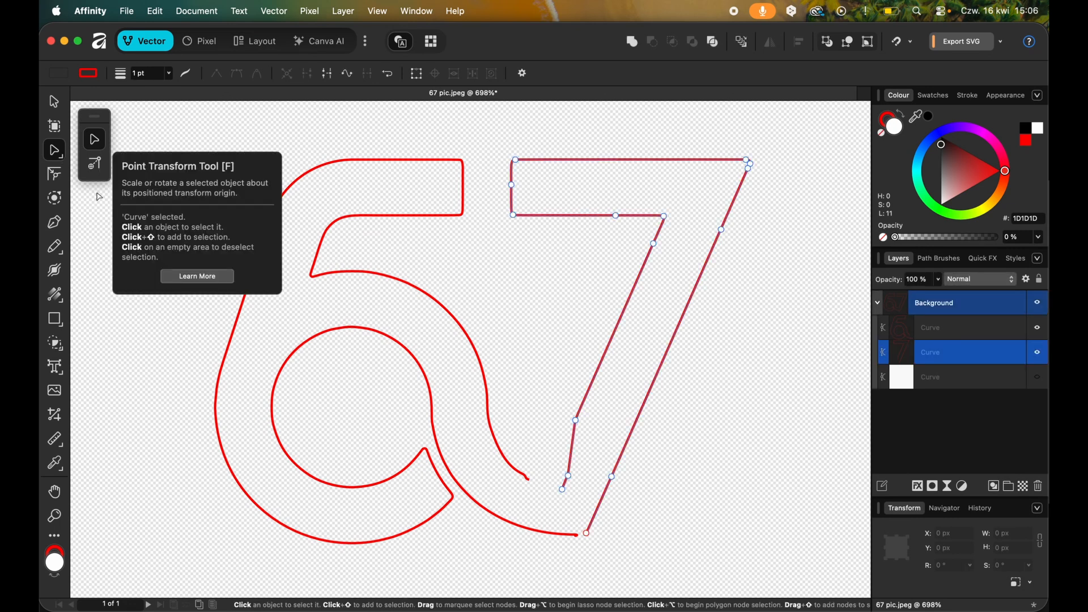
click(54, 221)
scroll(589, 478, up, 3)
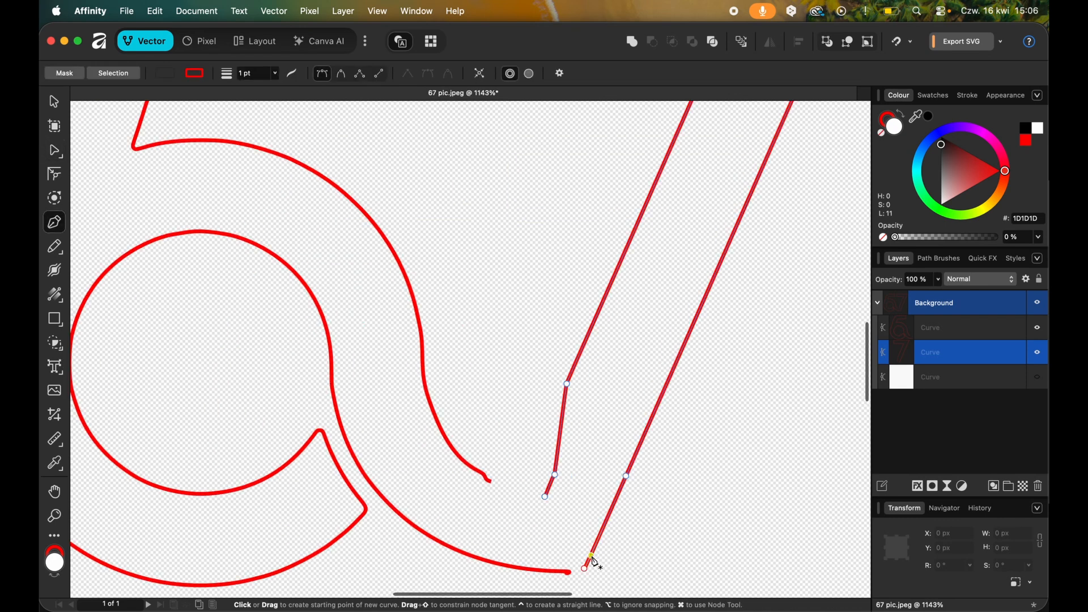
click(585, 568)
click(545, 498)
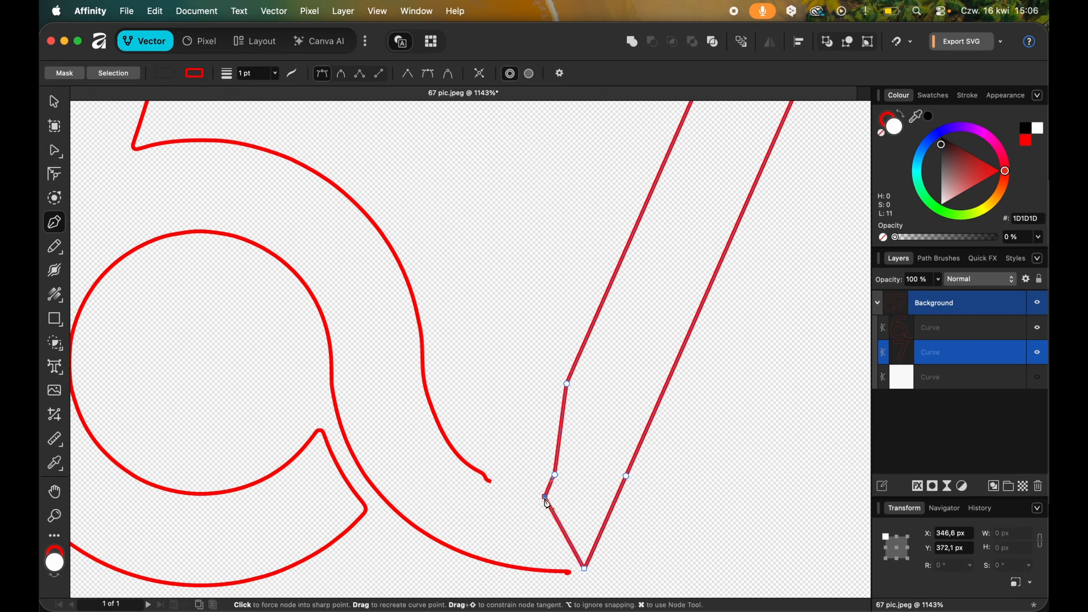
Draw a straight Pen line between the two loose ends of the 6 piece.
click(486, 478)
click(570, 574)
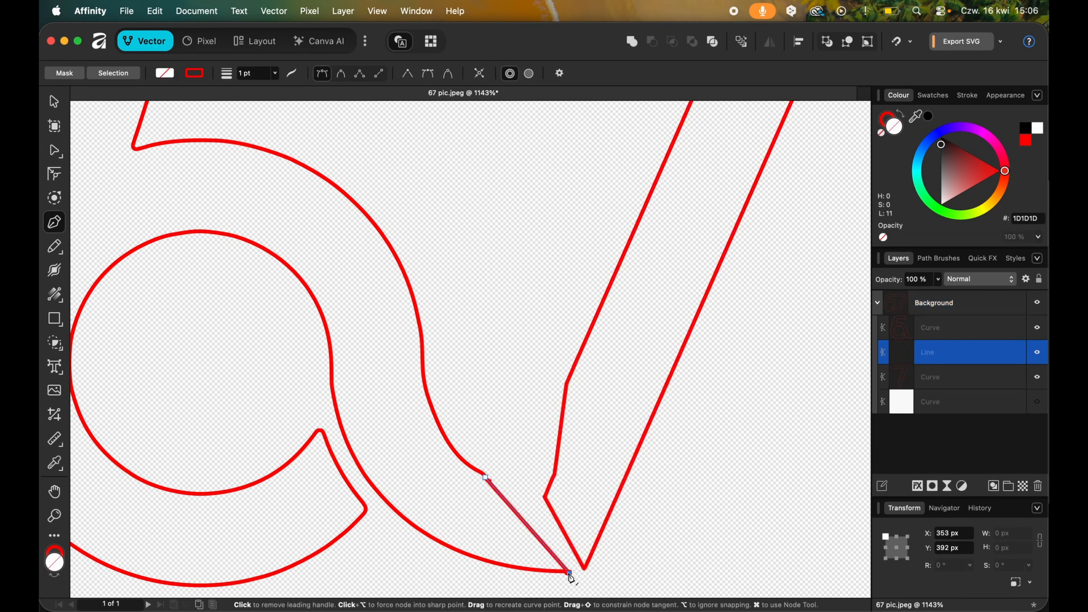
key(Escape)
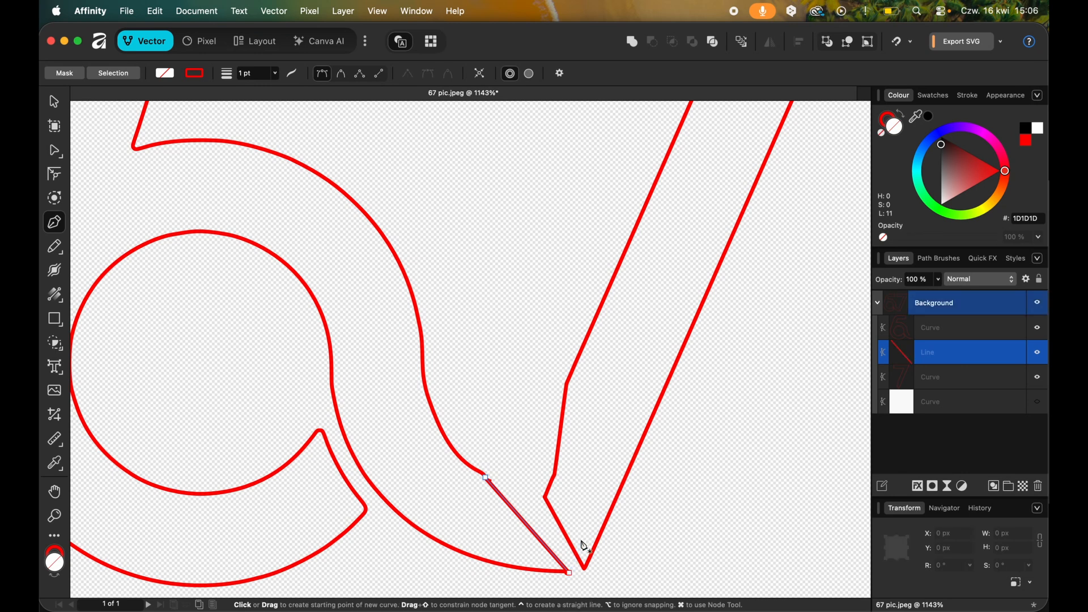
Undo the Pen lines, node moves and curve breaks to restore the single 67 outline, and deselect it.
scroll(582, 542, down, 4)
click(696, 533)
scroll(696, 534, up, 1)
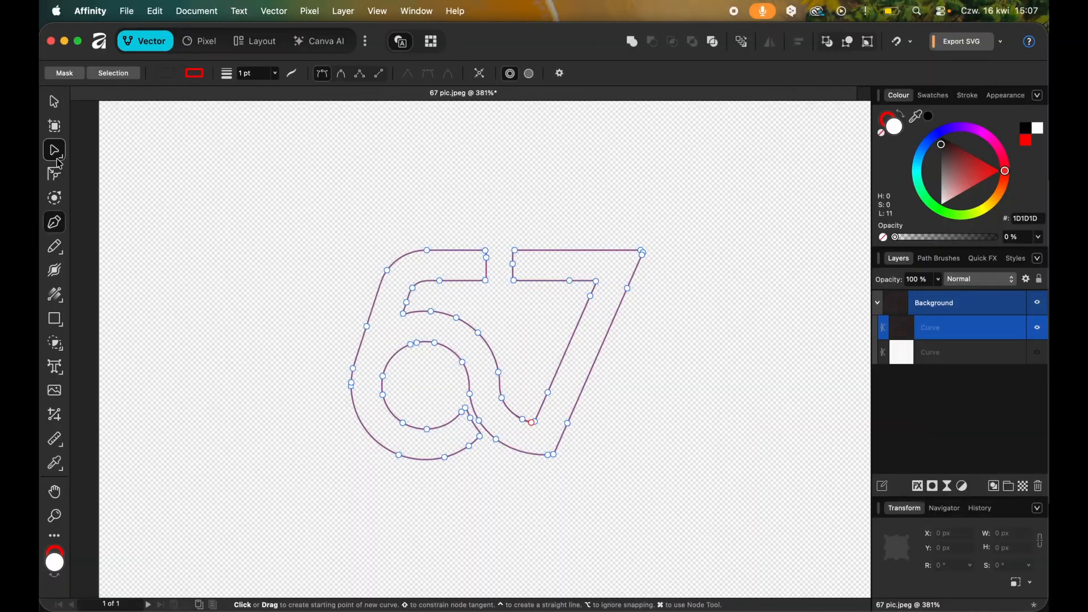
click(56, 154)
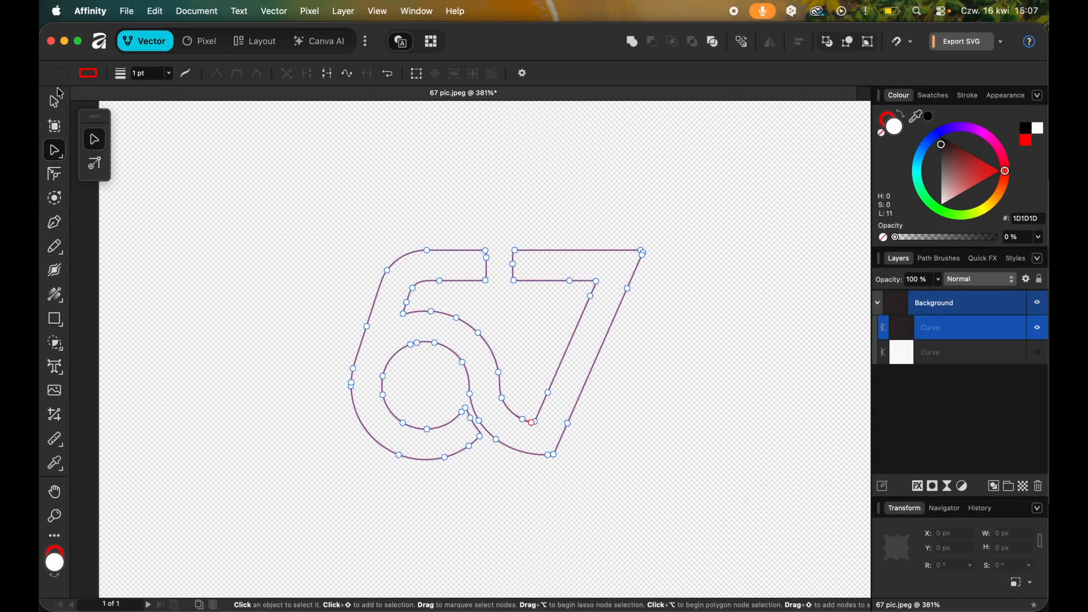
click(348, 280)
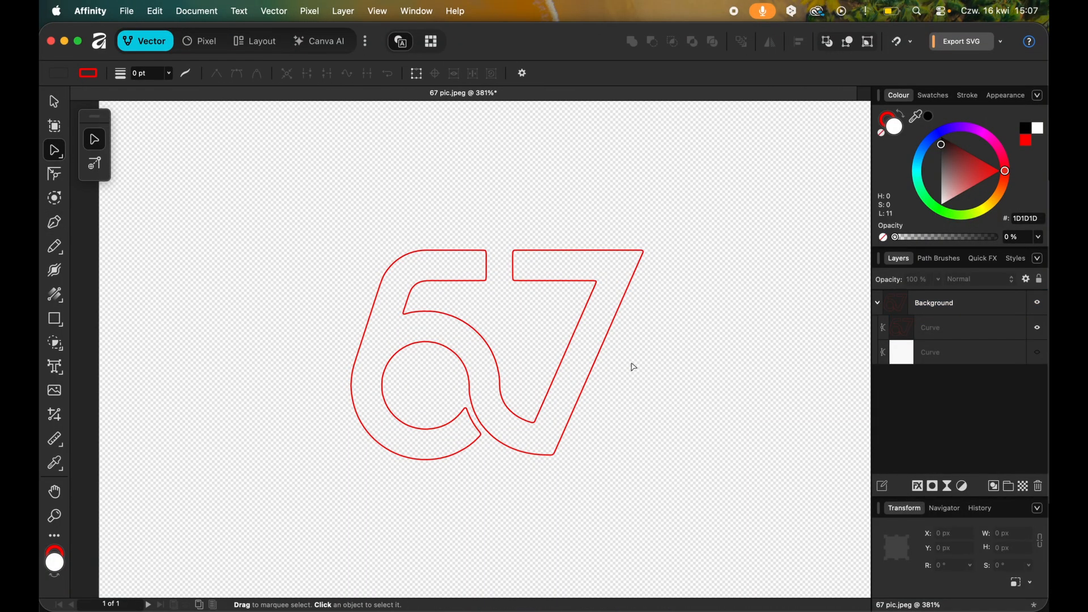
Export the 67 outline as an SVG named "67 pic 2" into the logo folder and return to the document.
scroll(634, 367, down, 5)
scroll(619, 359, down, 1)
scroll(619, 360, up, 2)
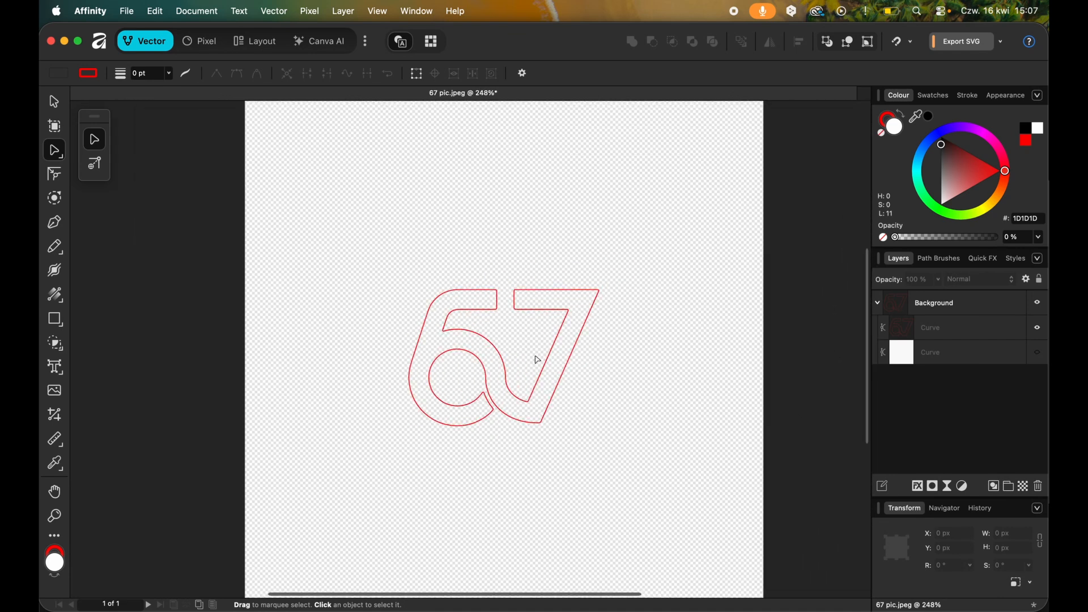
click(961, 42)
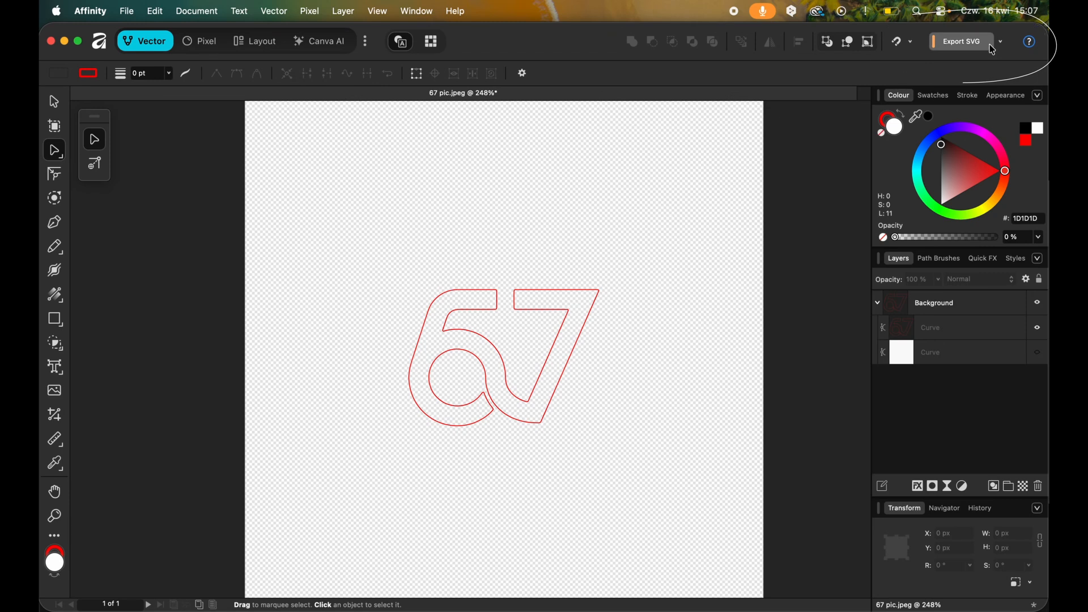
click(429, 318)
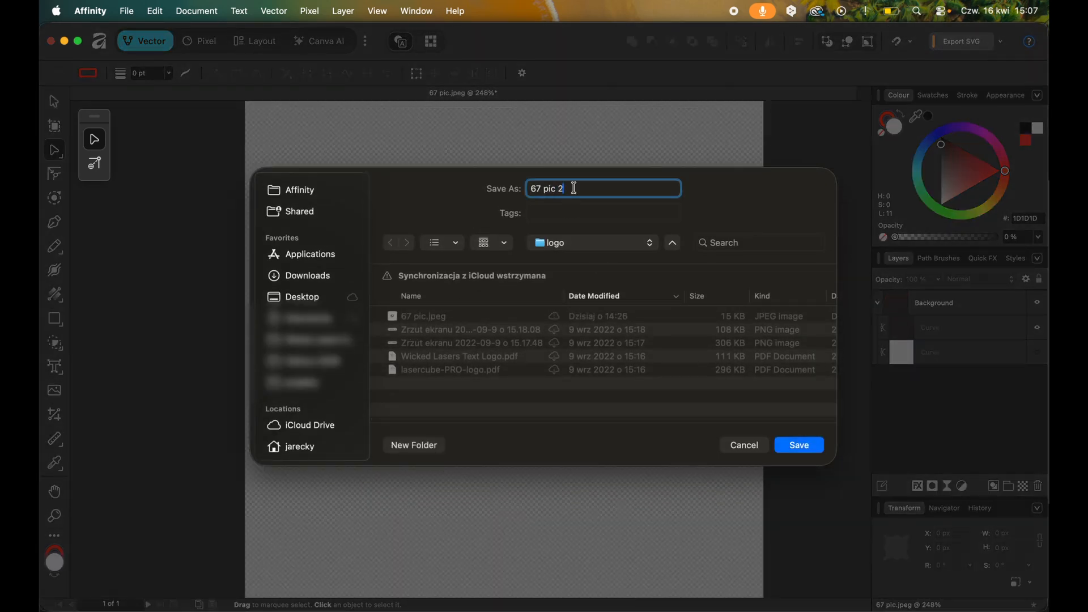
click(798, 446)
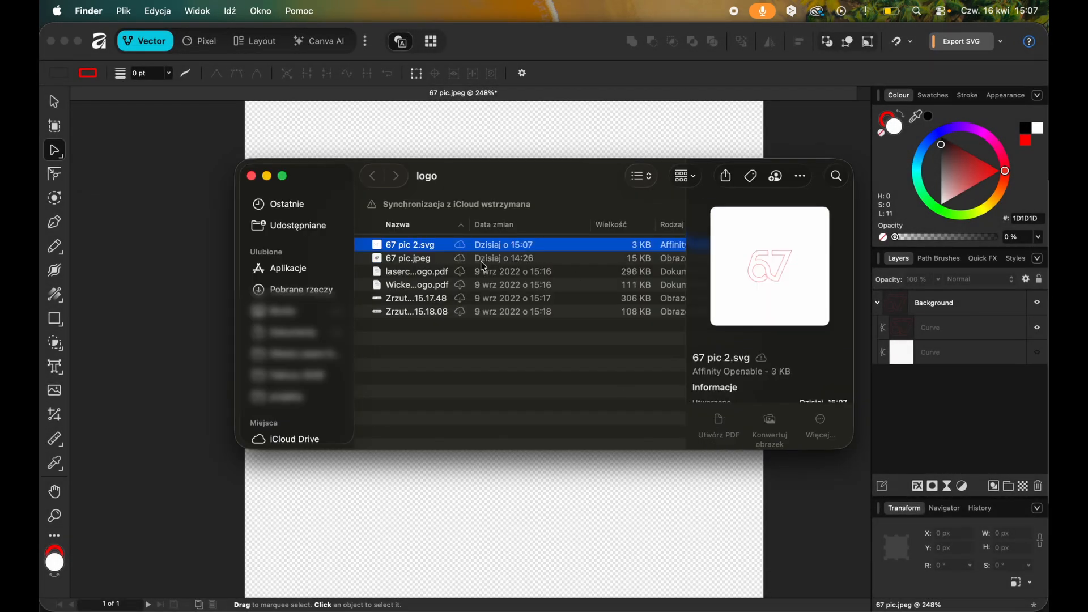
click(602, 547)
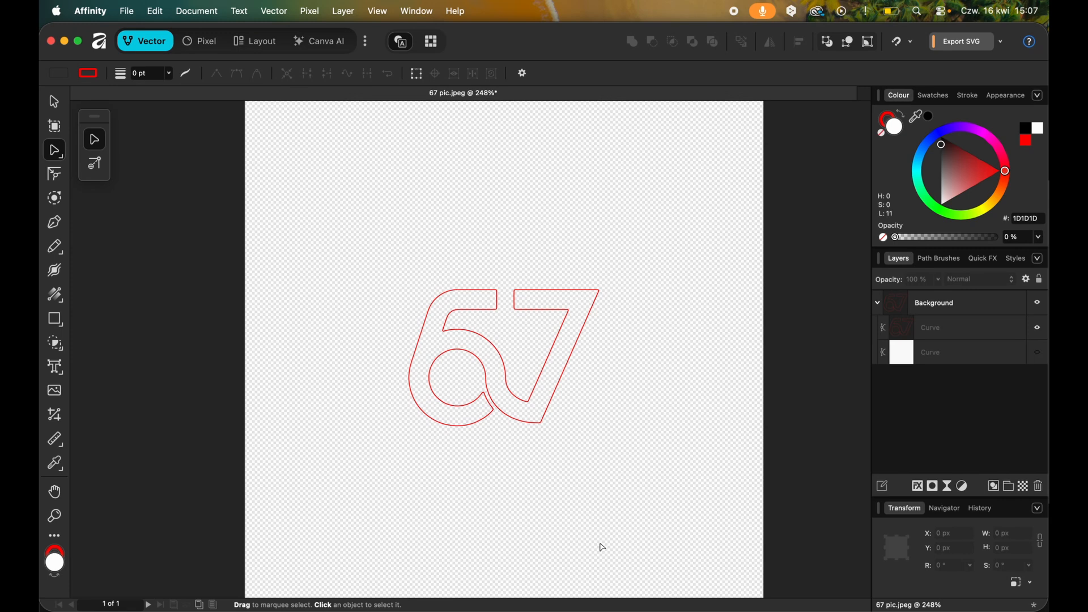
Switch to LaserOS, import "67 pic 2.svg" from the logo folder, and turn Trace off for the preview.
click(575, 604)
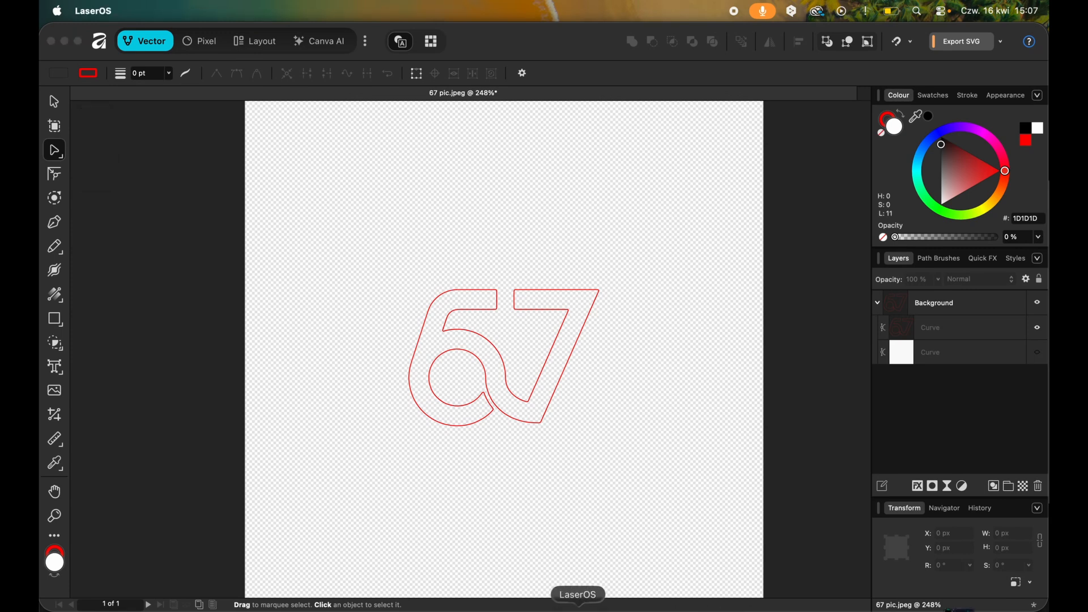
click(354, 453)
click(689, 261)
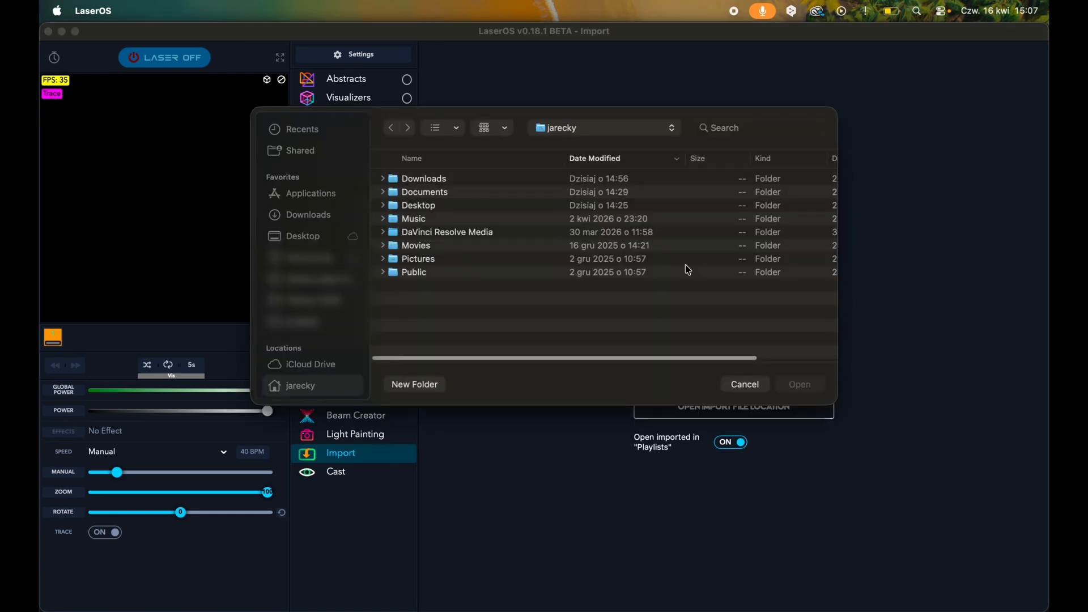
click(598, 130)
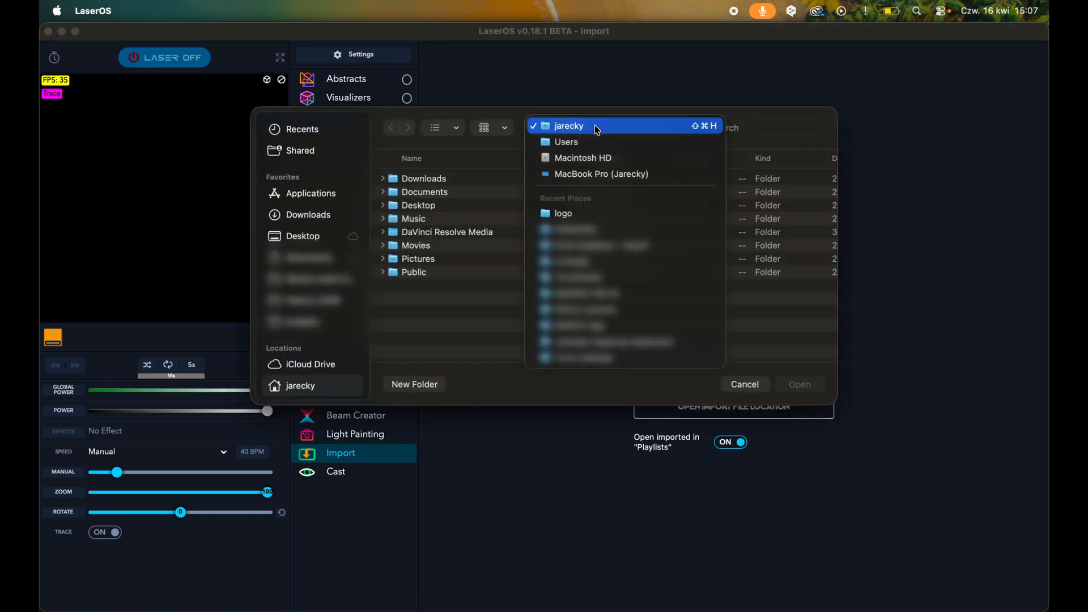
click(591, 213)
double_click(447, 201)
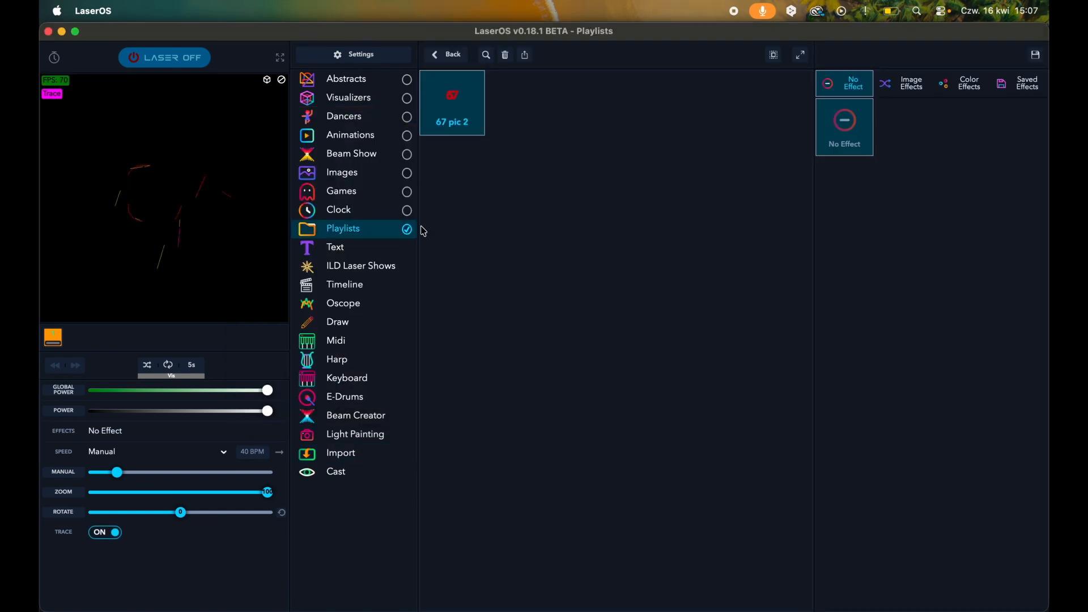
click(100, 532)
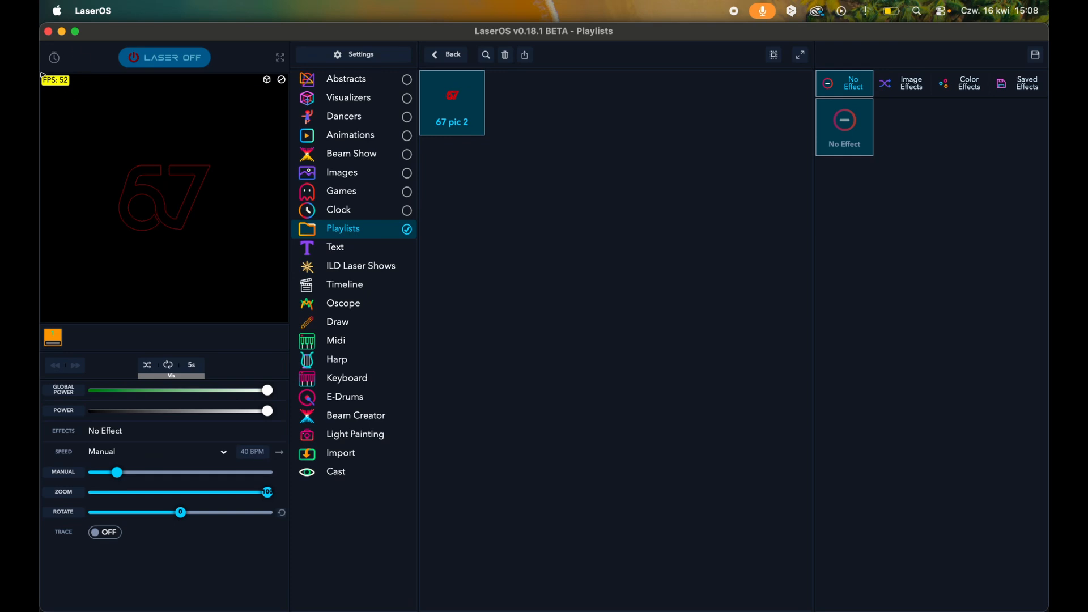
In the General settings, switch "Show FPS in simulator window" off and back on.
click(360, 55)
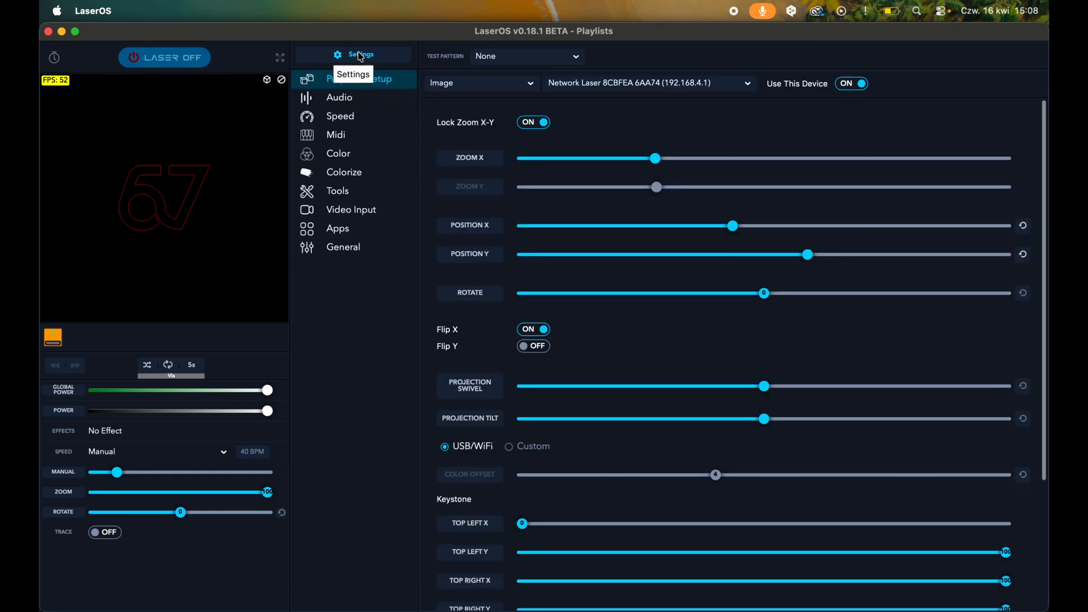
click(357, 252)
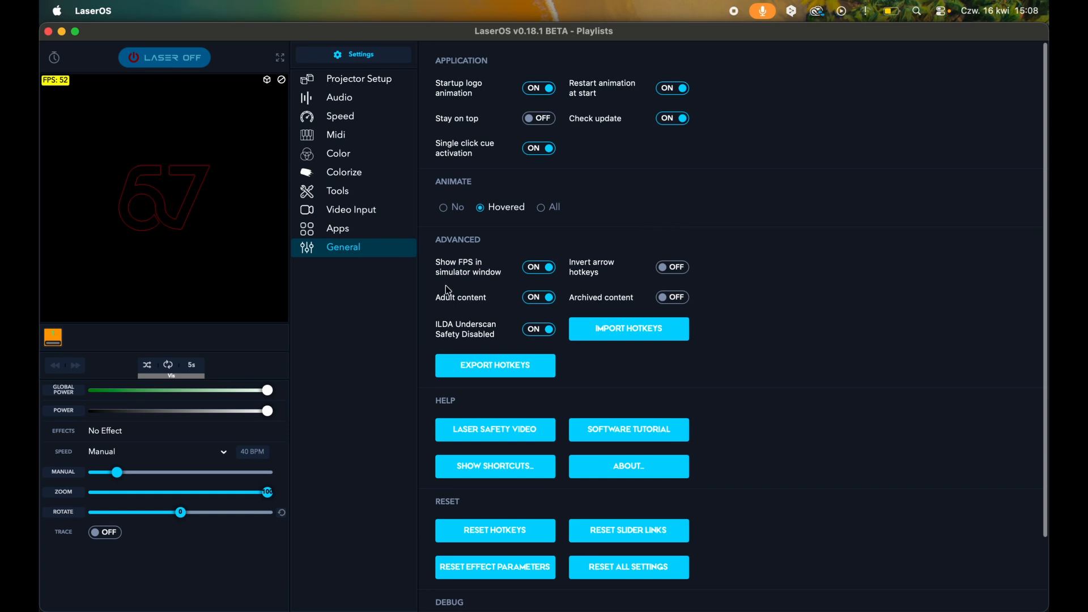
click(539, 269)
click(538, 267)
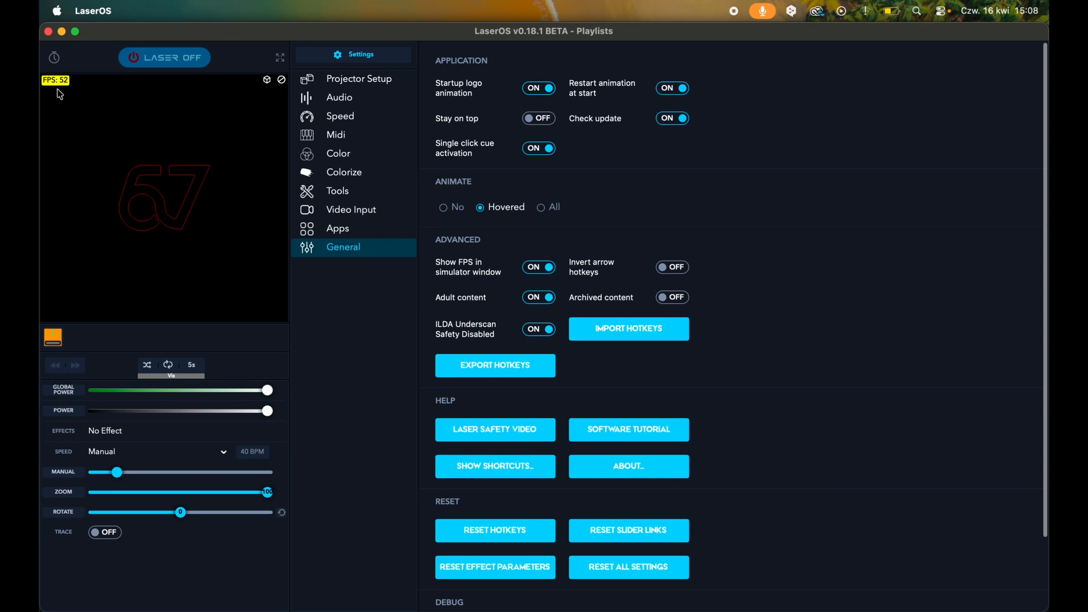